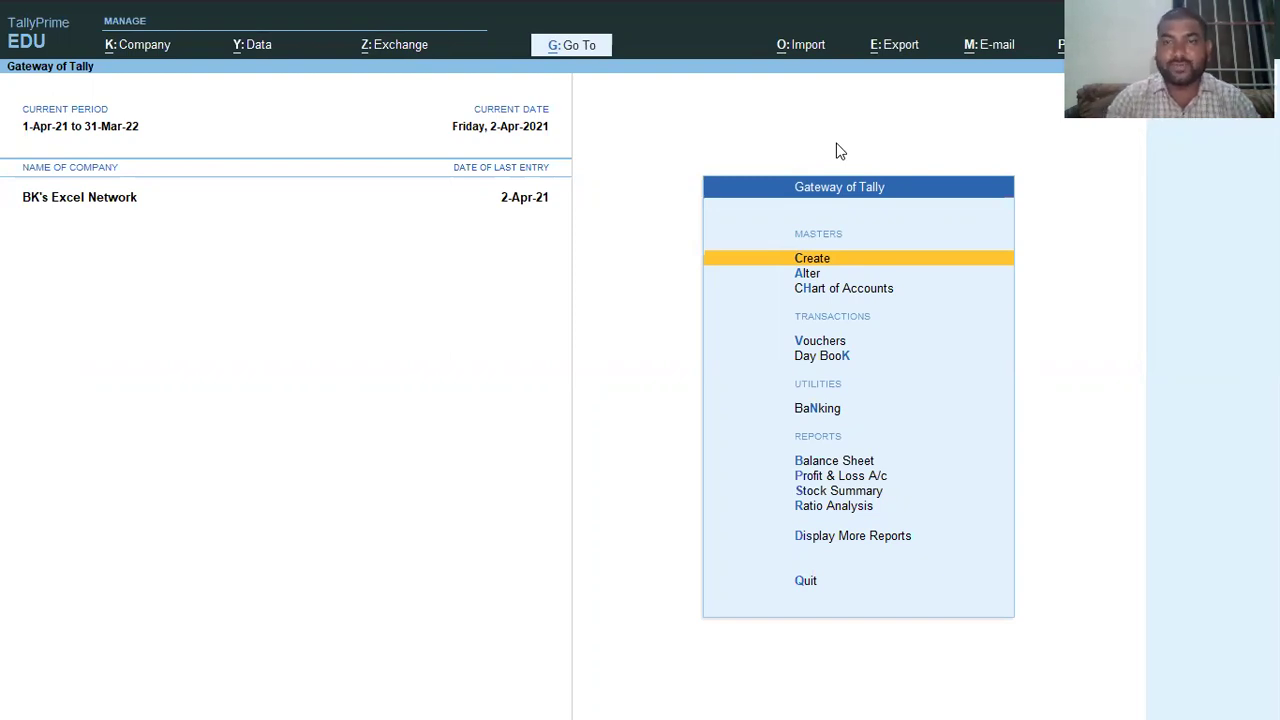
# Step: Open the Sales voucher type for alteration from the accounting masters
pyautogui.press('Down')
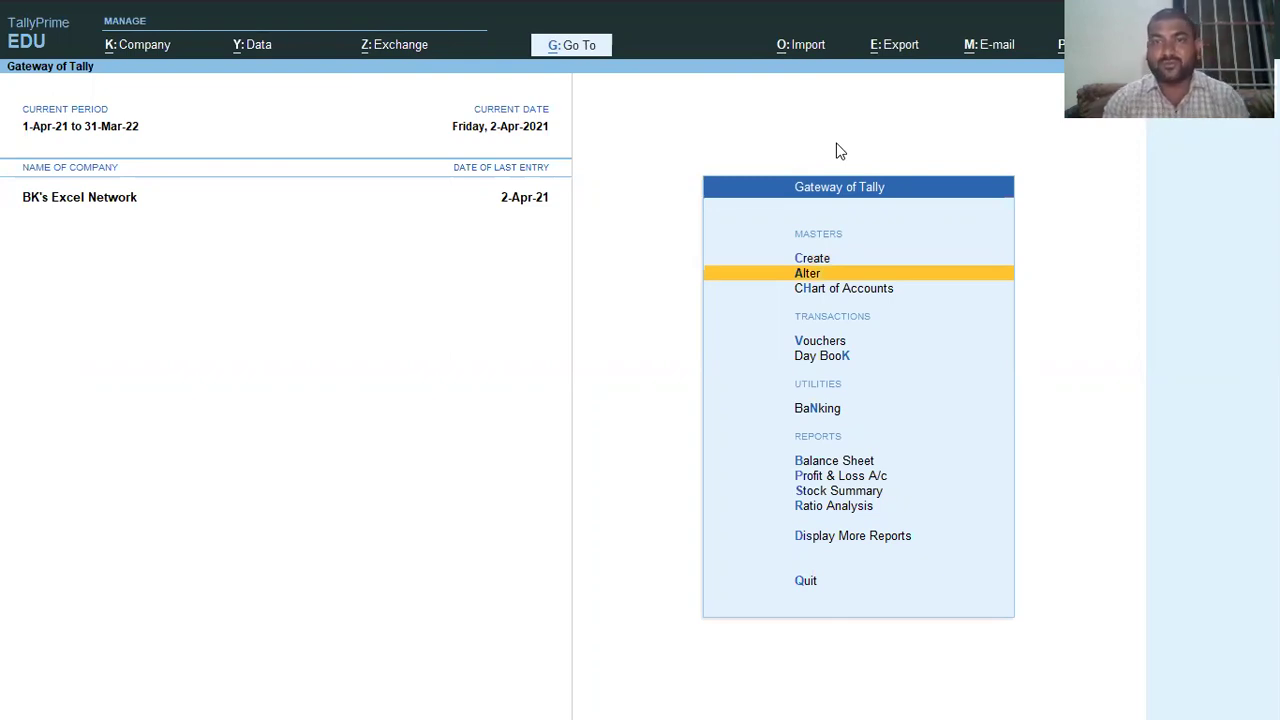
pyautogui.press('Return')
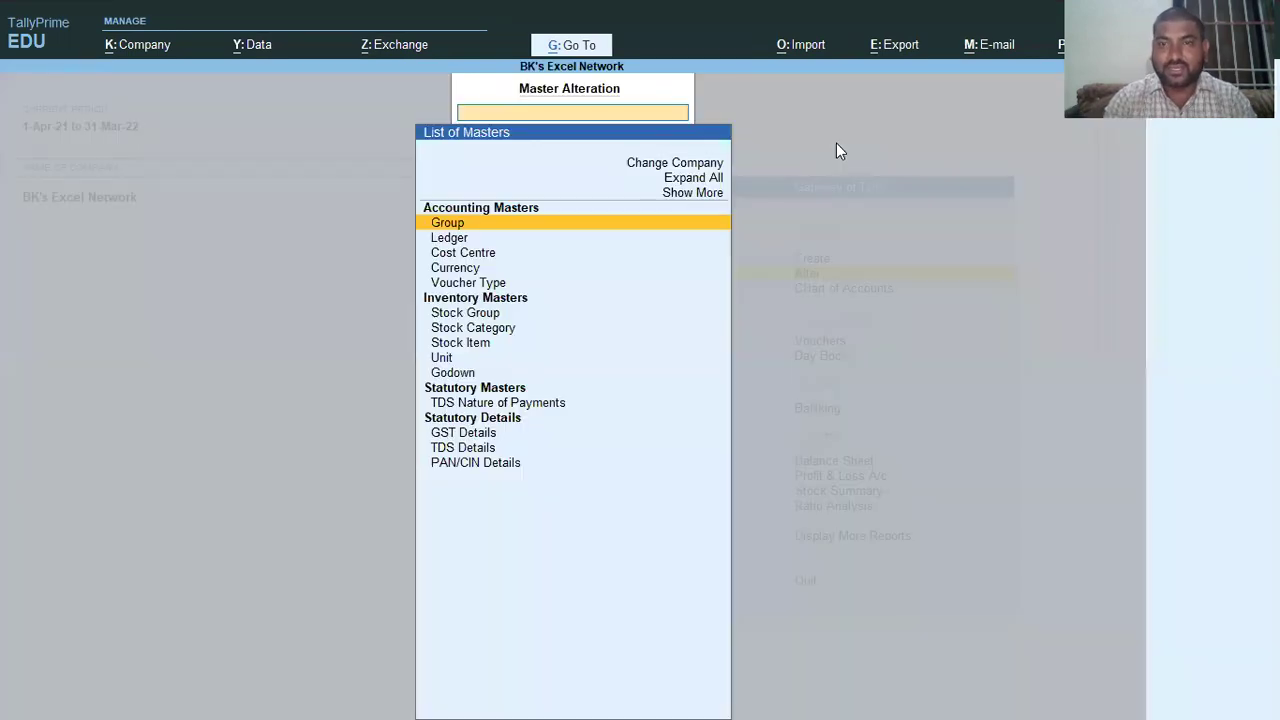
pyautogui.press('Down')
pyautogui.press('Down')
pyautogui.press('Down')
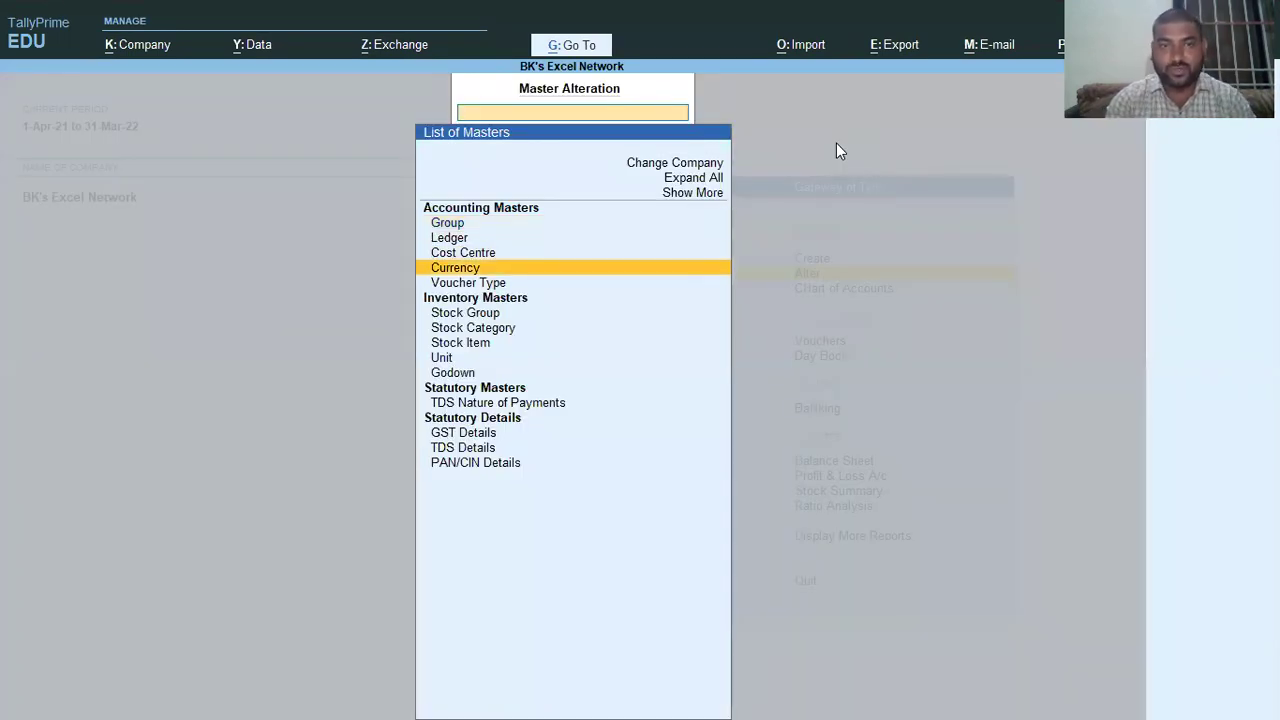
pyautogui.press('Down')
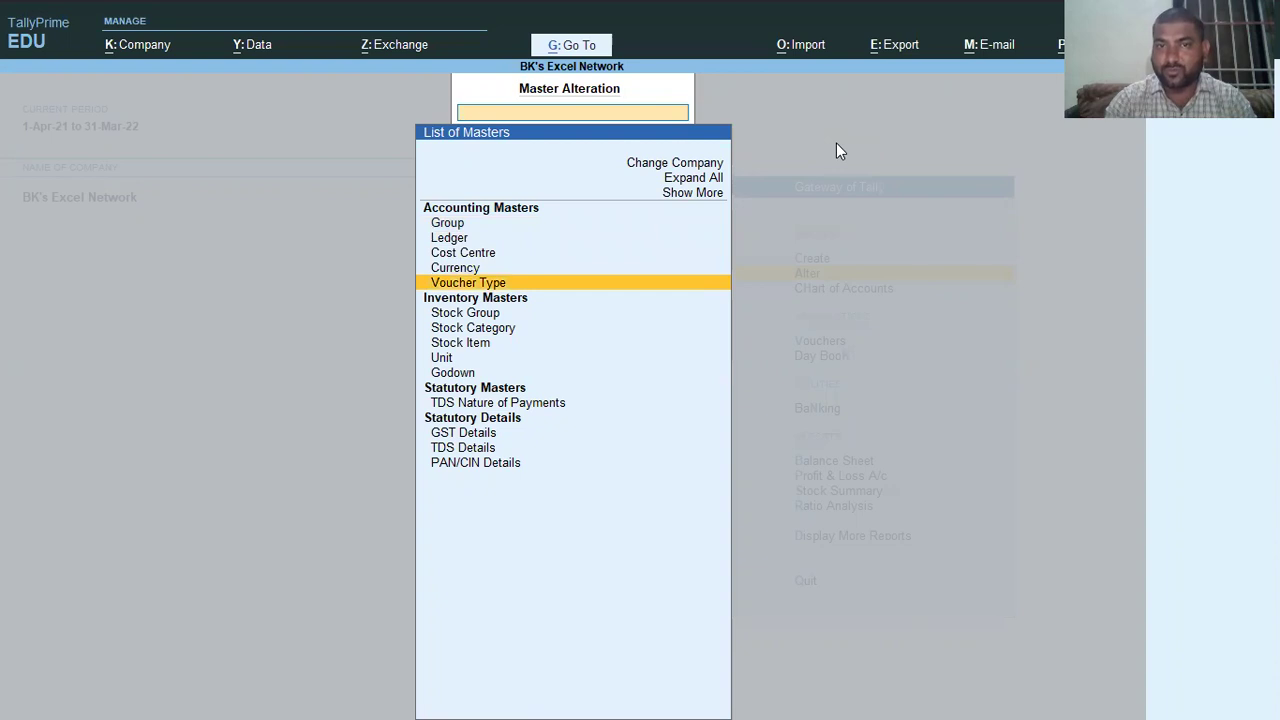
pyautogui.press('Return')
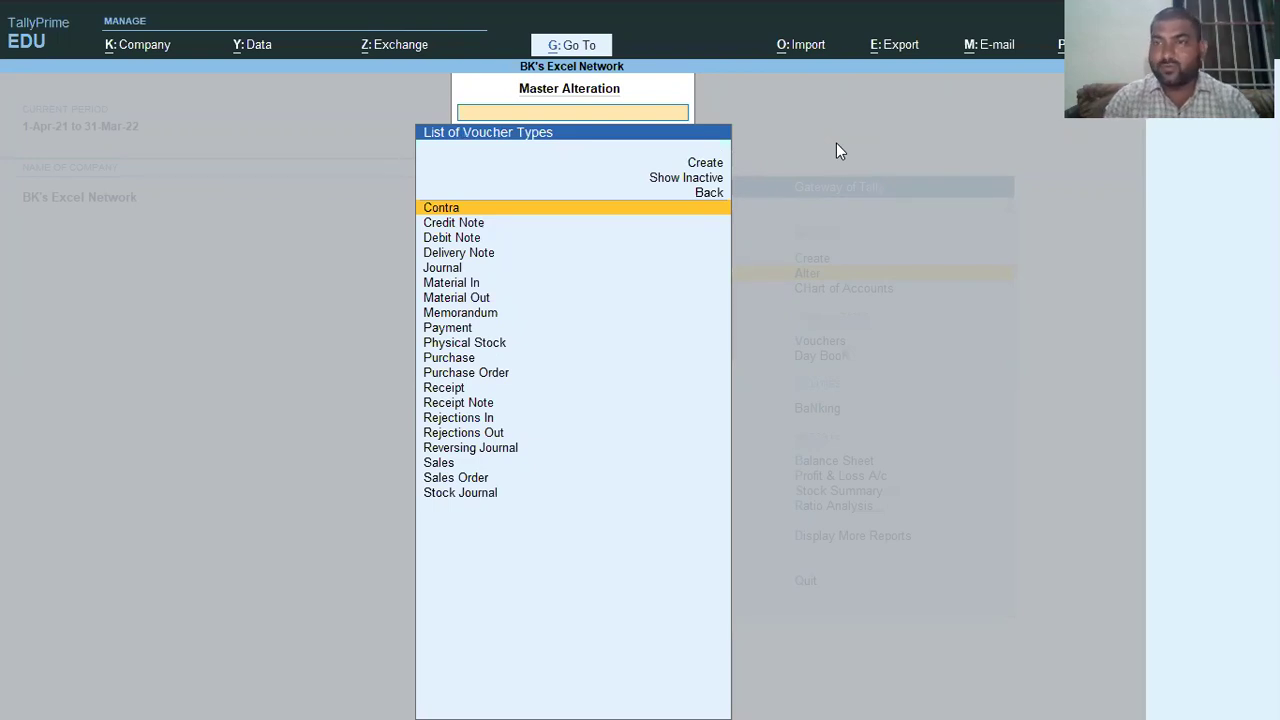
pyautogui.write('Sales')
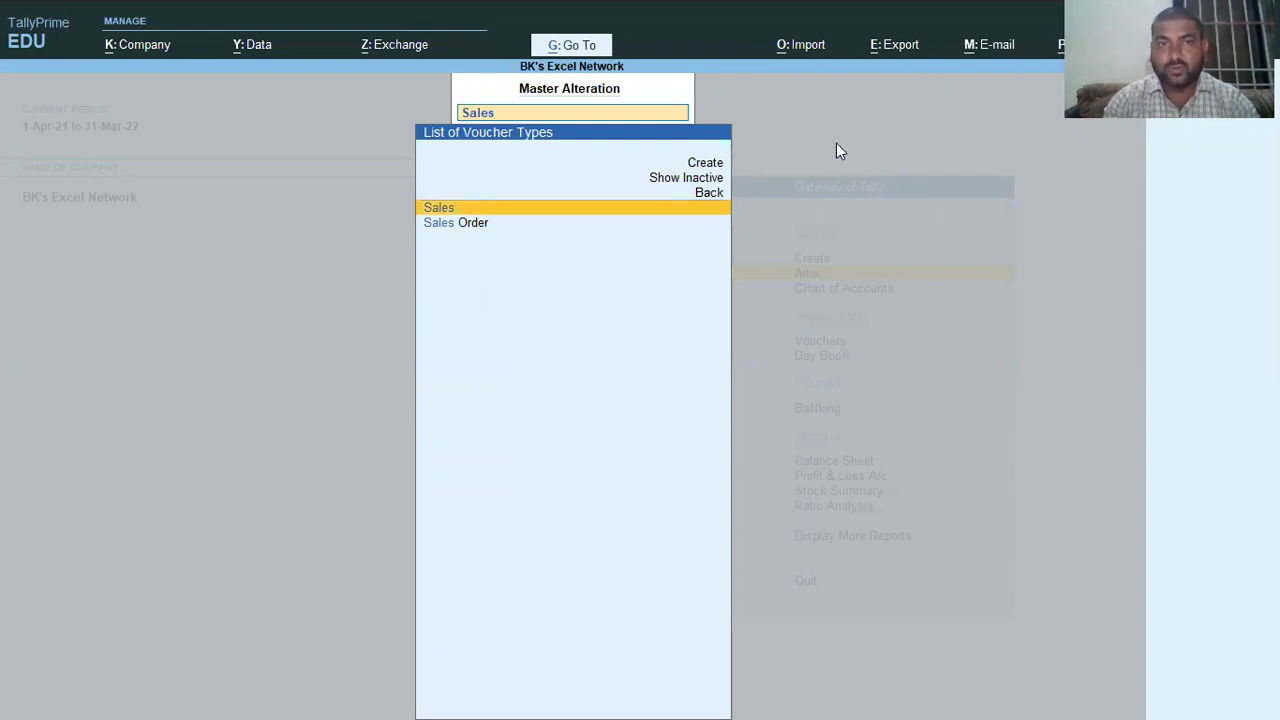
pyautogui.press('Return')
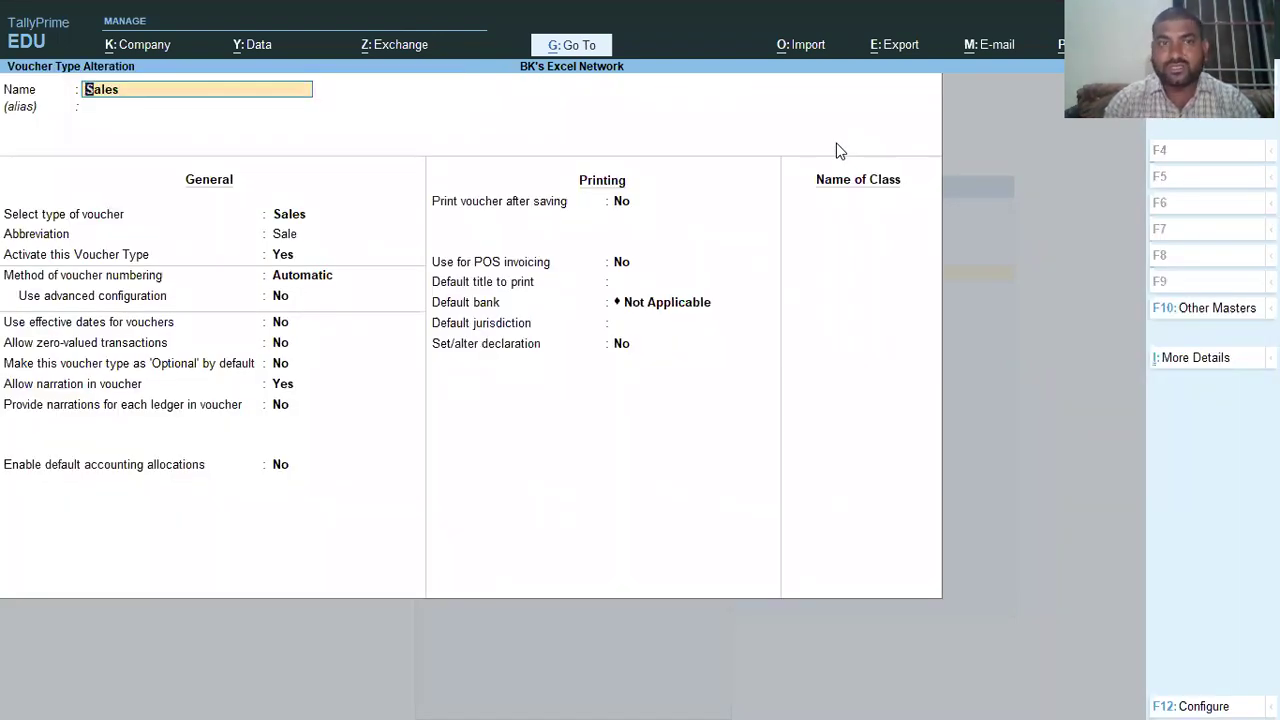
# Step: Add a voucher class named Auto Tax to the Sales voucher type, keeping its other general and printing settings
pyautogui.press('Return')
pyautogui.press('Return')
pyautogui.press('Return')
pyautogui.press('Return')
pyautogui.press('Return')
pyautogui.press('Return')
pyautogui.press('Return')
pyautogui.press('Return')
pyautogui.press('Return')
pyautogui.press('Return')
pyautogui.press('Return')
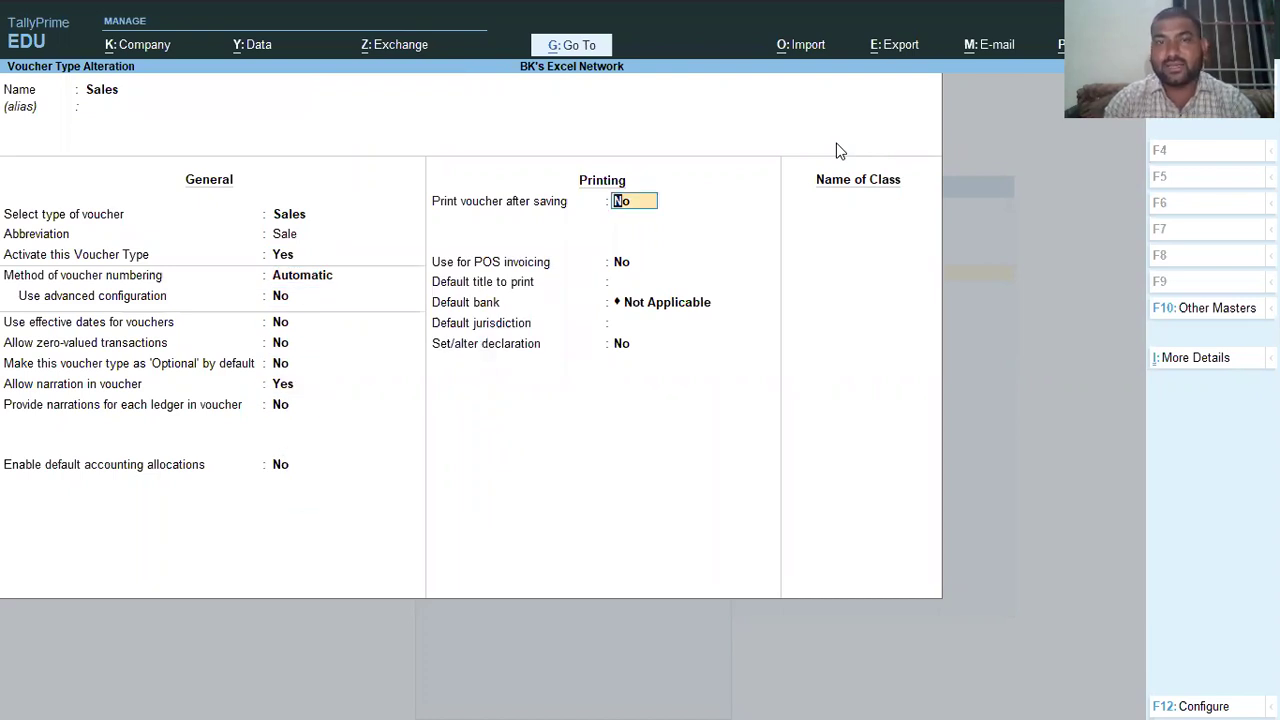
pyautogui.press('Return')
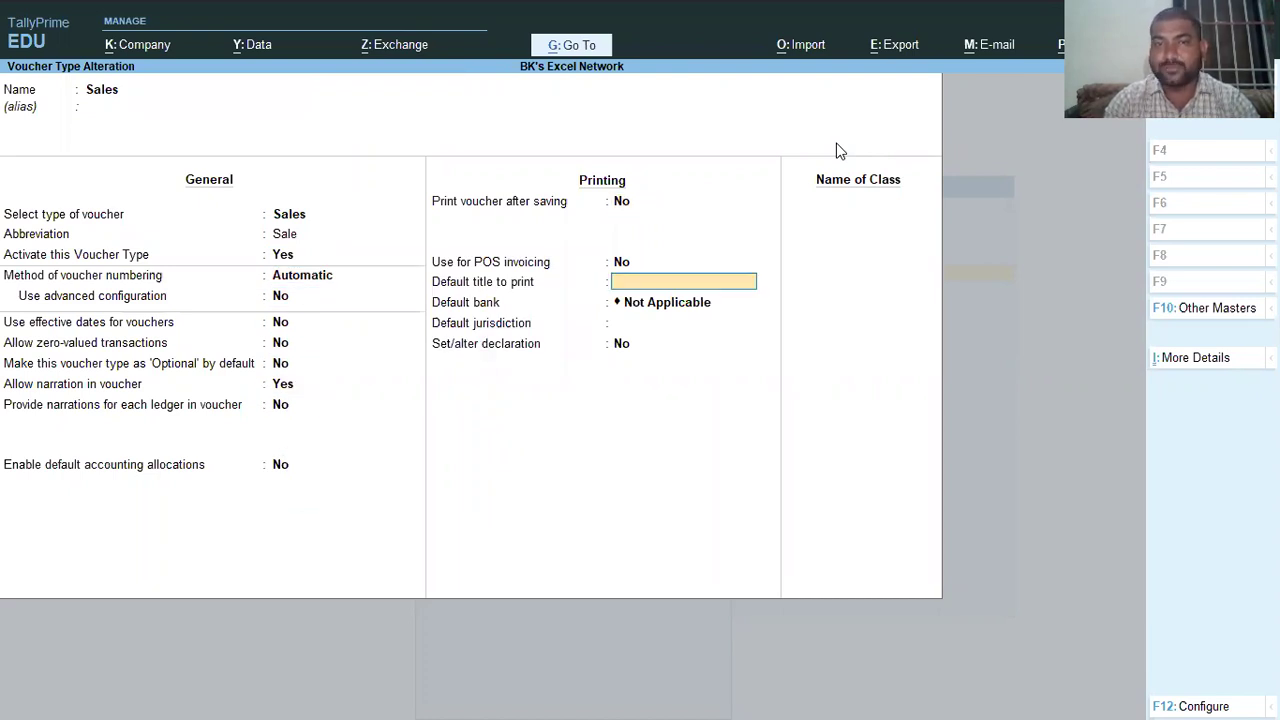
pyautogui.press('Return')
pyautogui.press('Return')
pyautogui.press('Return')
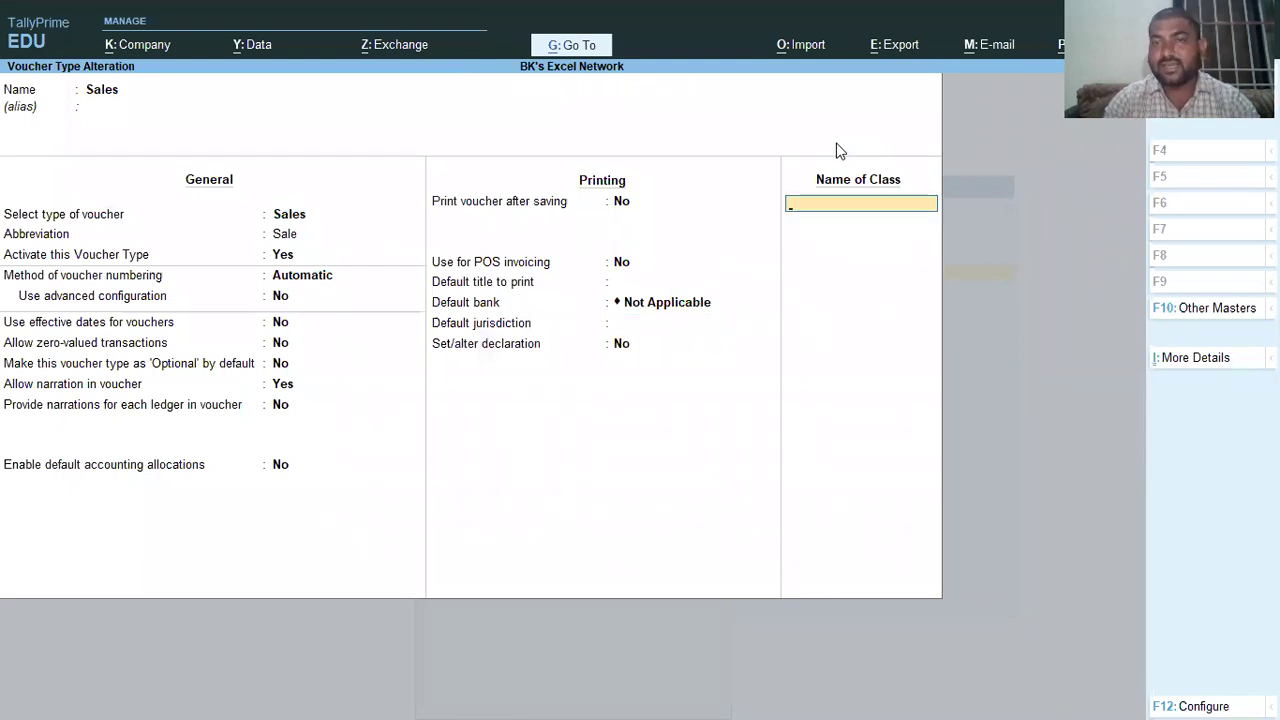
pyautogui.write('A')
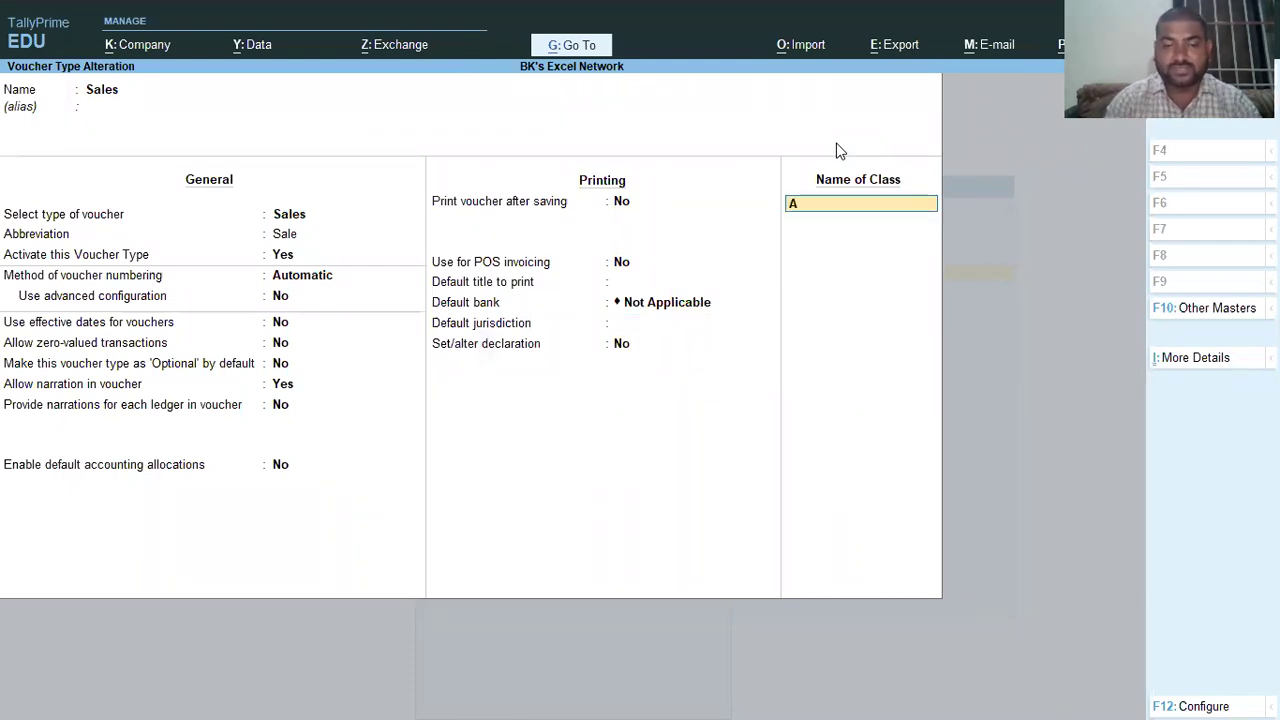
pyautogui.write('uto Tax')
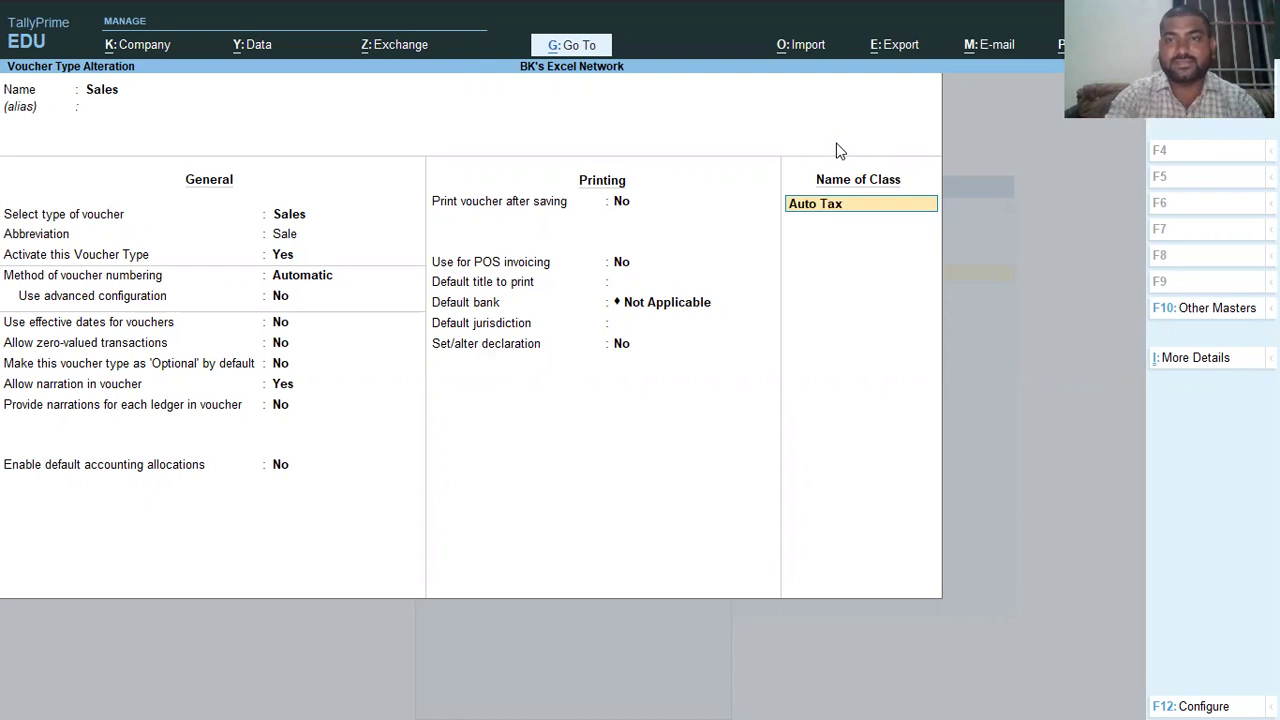
pyautogui.press('Return')
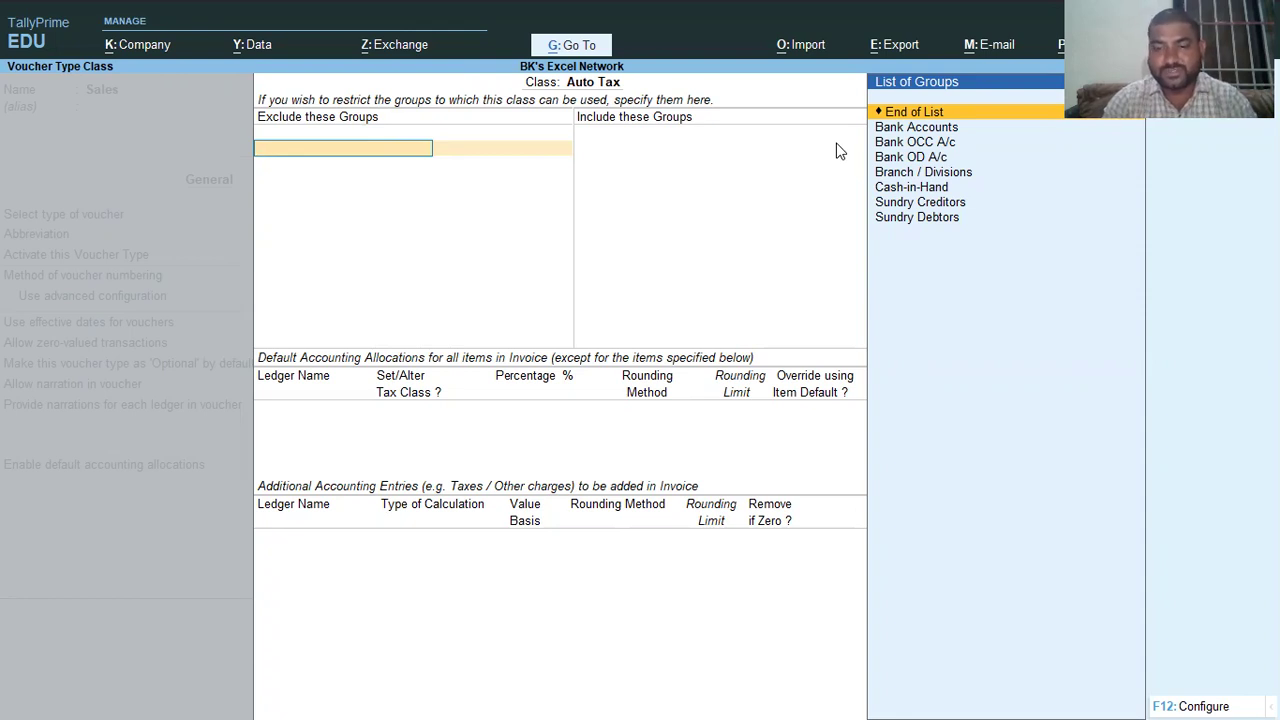
# Step: Leave the class's group restrictions empty and set Sales GST as the default accounting allocation at 100%, without altering the tax class
pyautogui.press('Return')
pyautogui.press('Return')
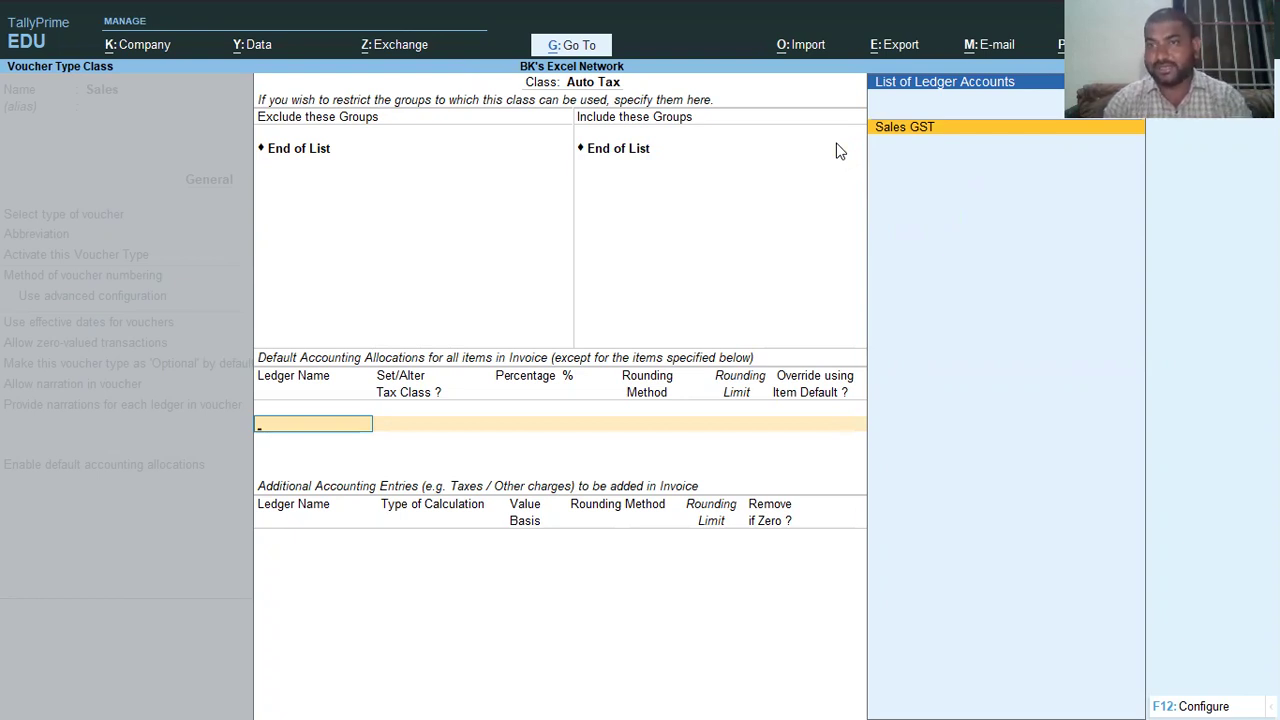
pyautogui.press('Return')
pyautogui.press('Return')
pyautogui.press('Return')
pyautogui.press('Return')
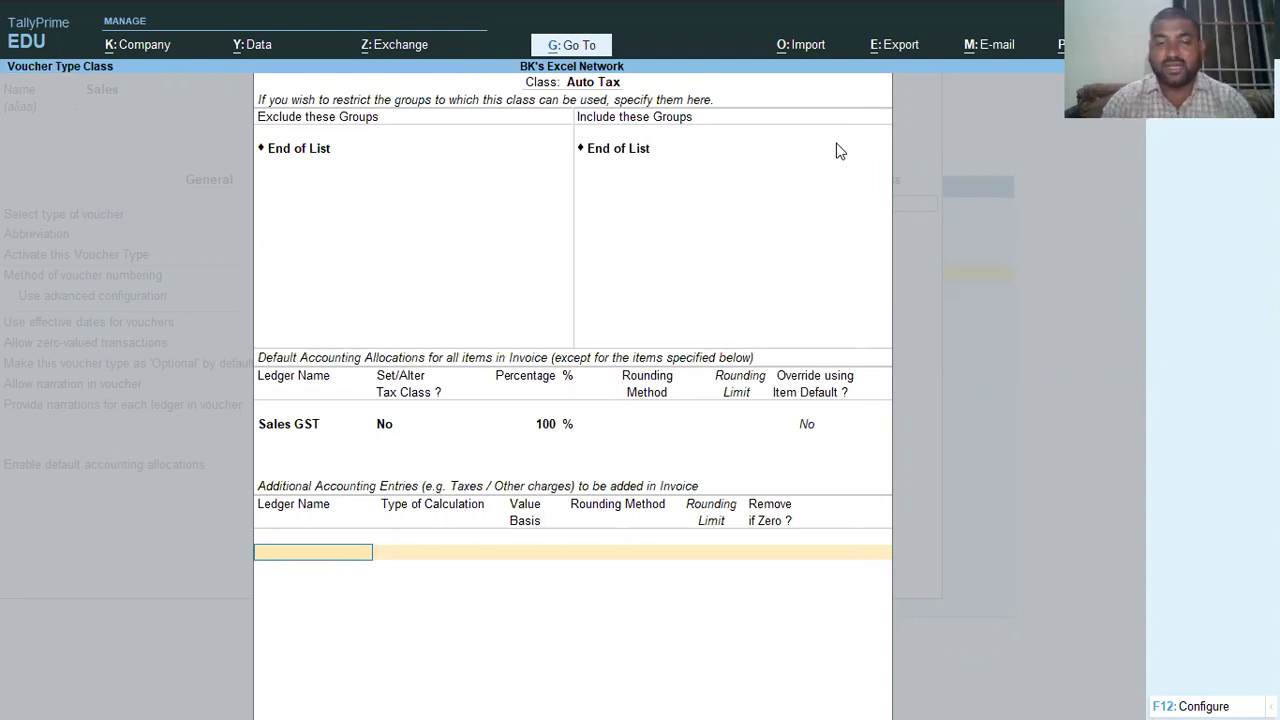
# Step: Add the IGST, CGST and SGST ledgers as additional accounting entries of the class, with Remove if Zero set to Yes
pyautogui.write('Igs')
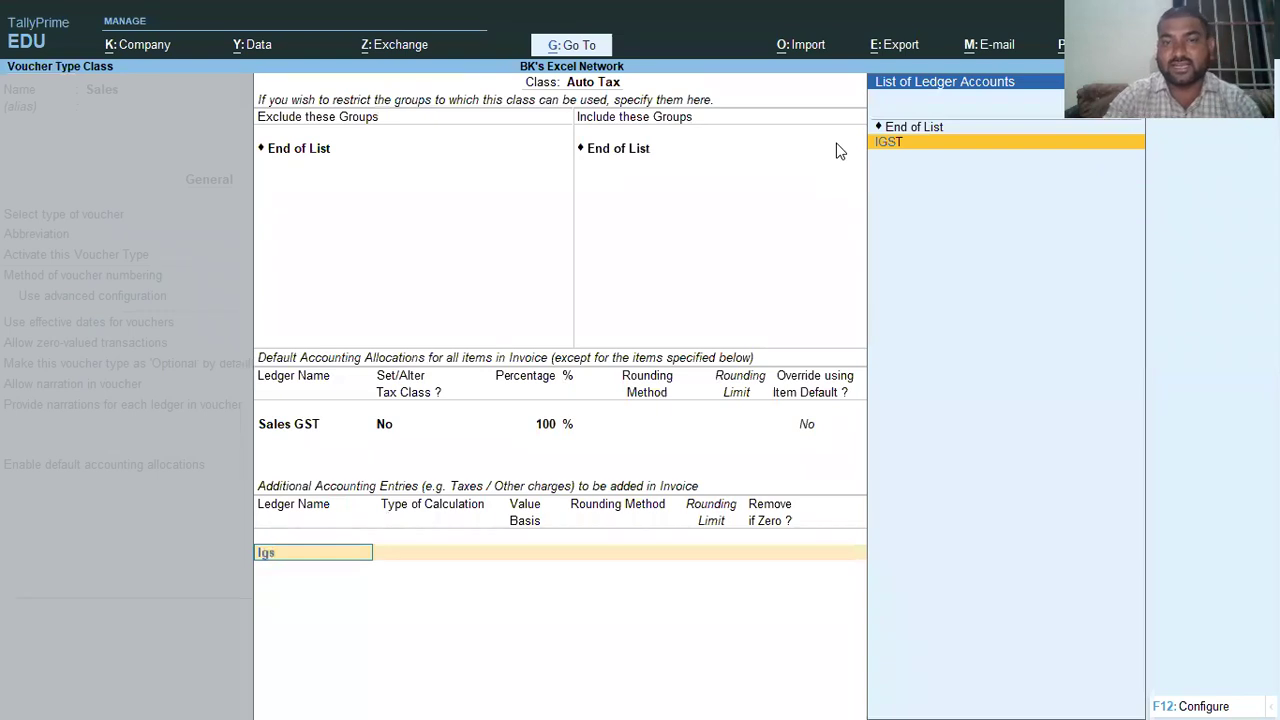
pyautogui.press('Return')
pyautogui.press('Return')
pyautogui.write('Cgs')
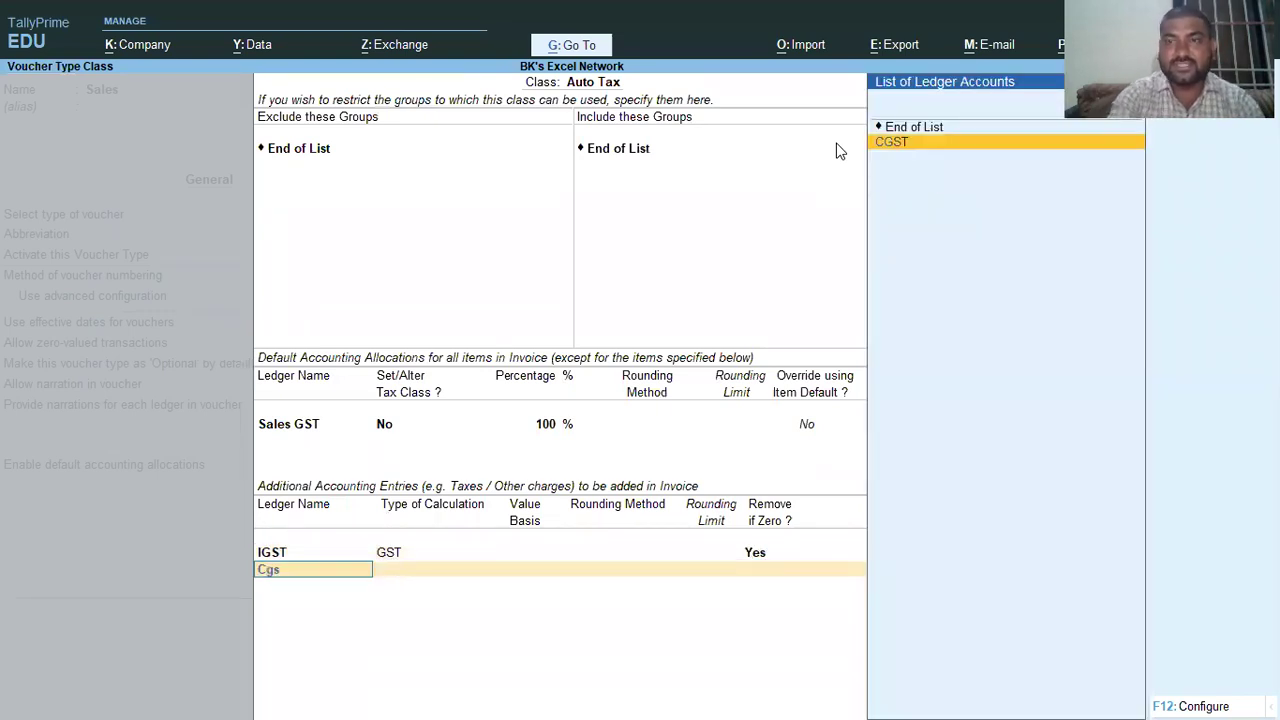
pyautogui.press('Return')
pyautogui.press('Return')
pyautogui.write('Sgs')
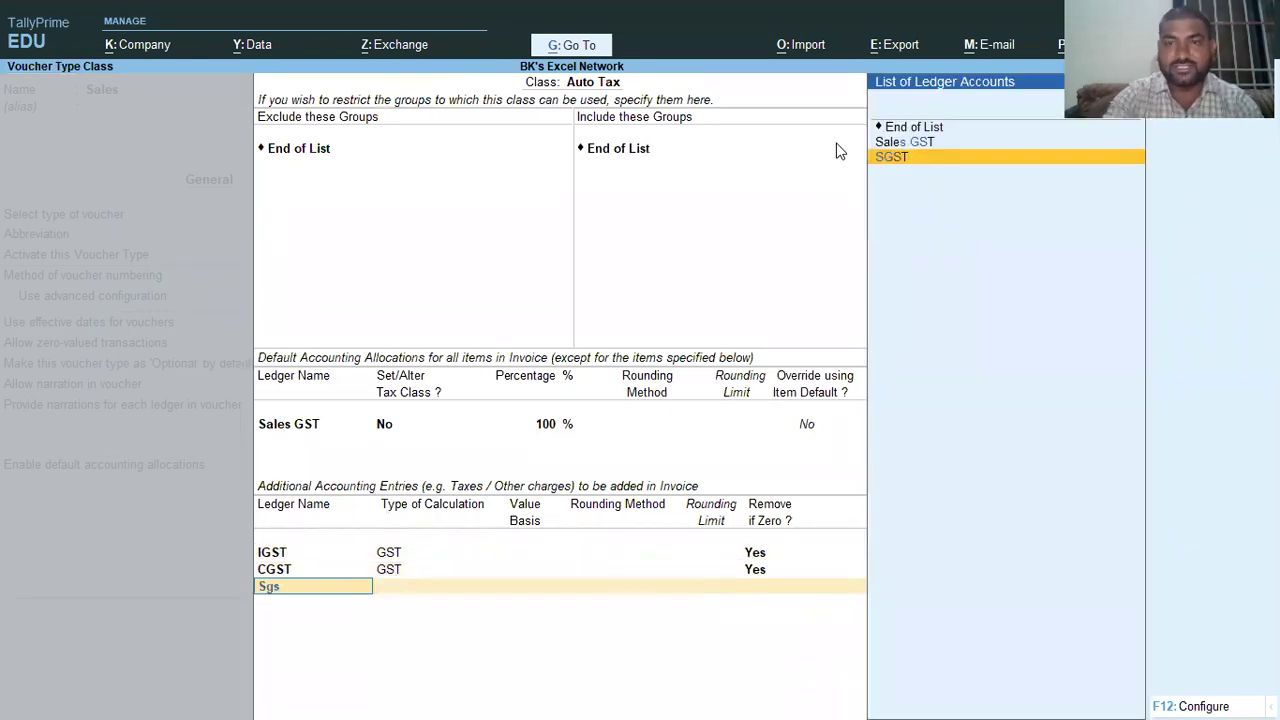
pyautogui.press('Return')
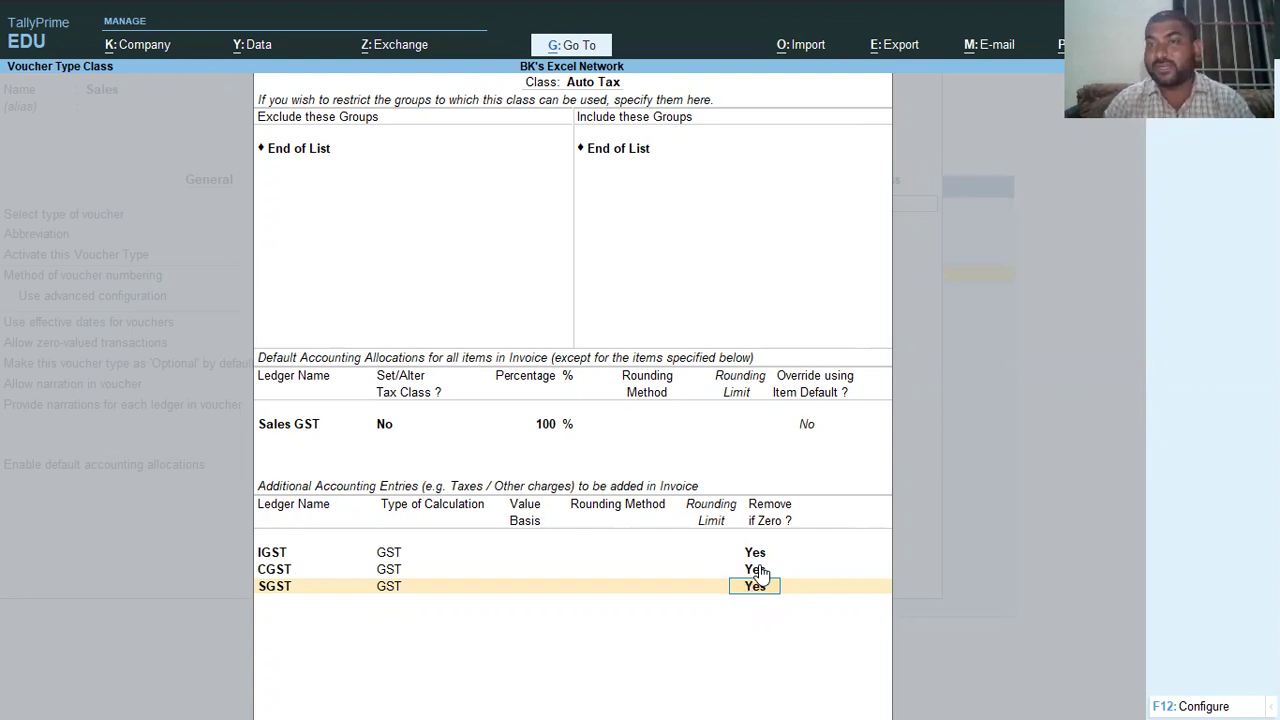
pyautogui.press('Return')
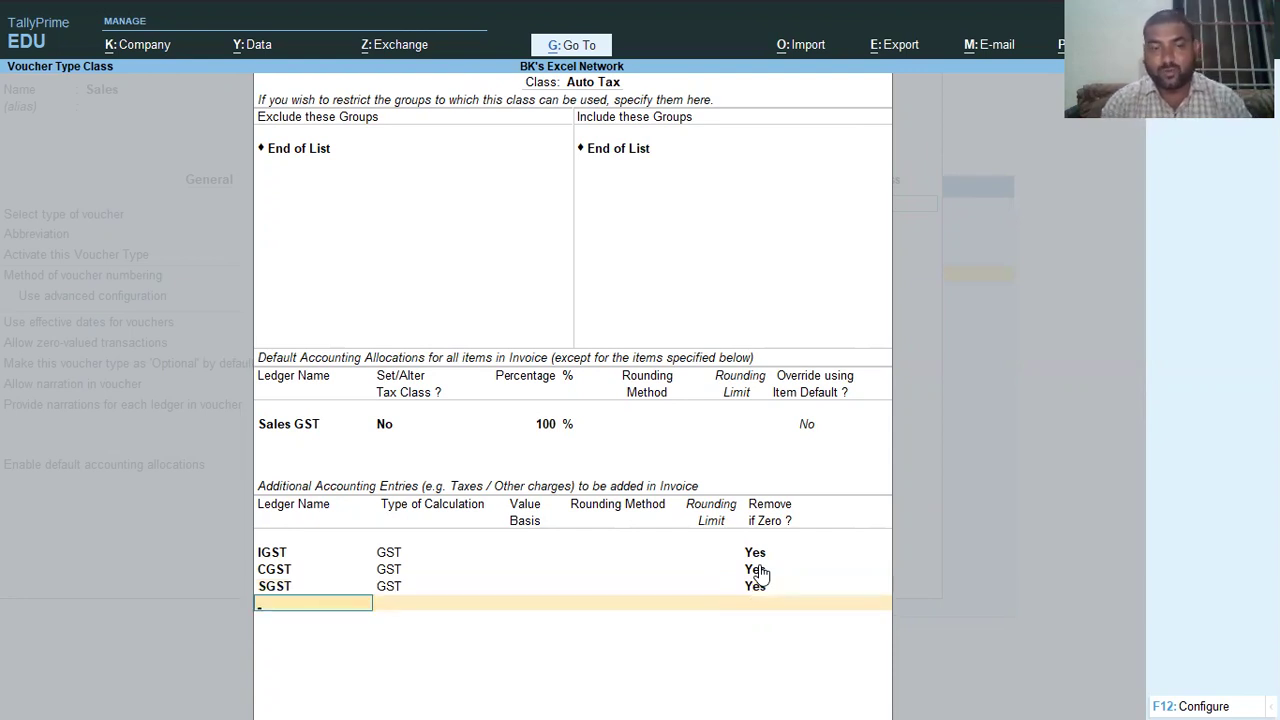
# Step: Add the Round Off (+/-) ledger, calculated As Total Amount Rounding with Normal Rounding, limit 1 and Remove if Zero set to Yes
pyautogui.write('Rou')
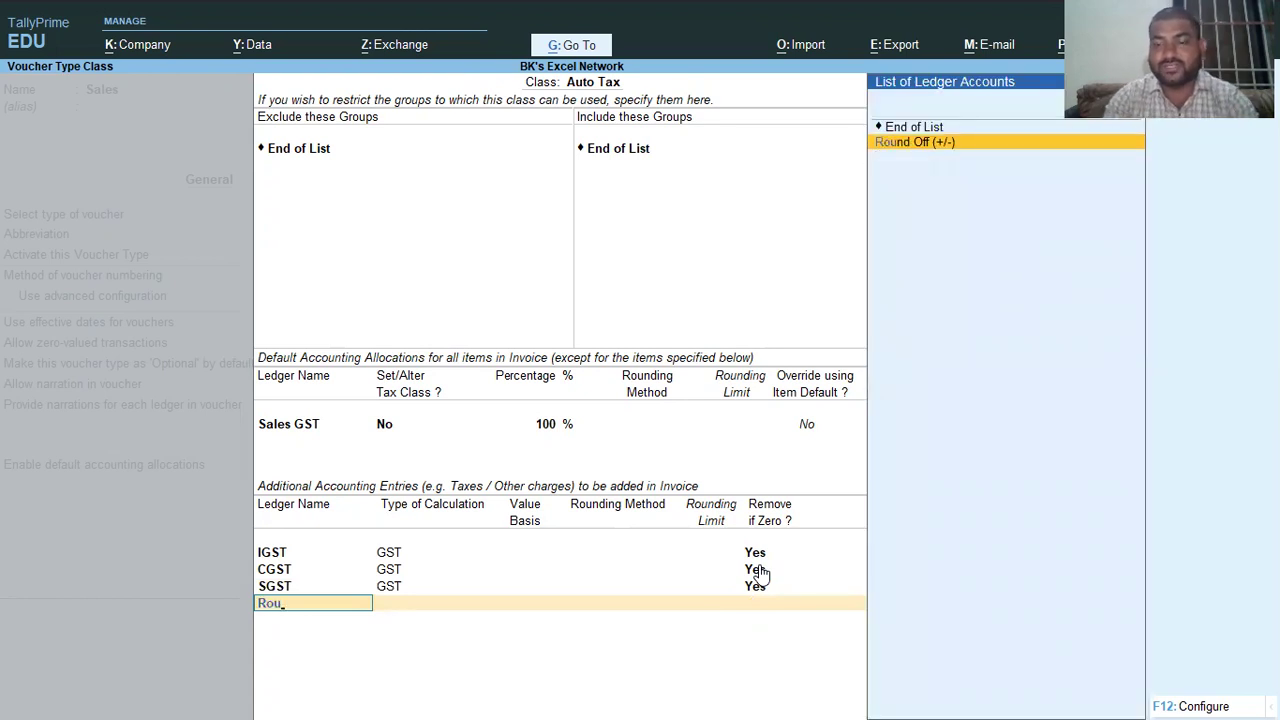
pyautogui.press('Return')
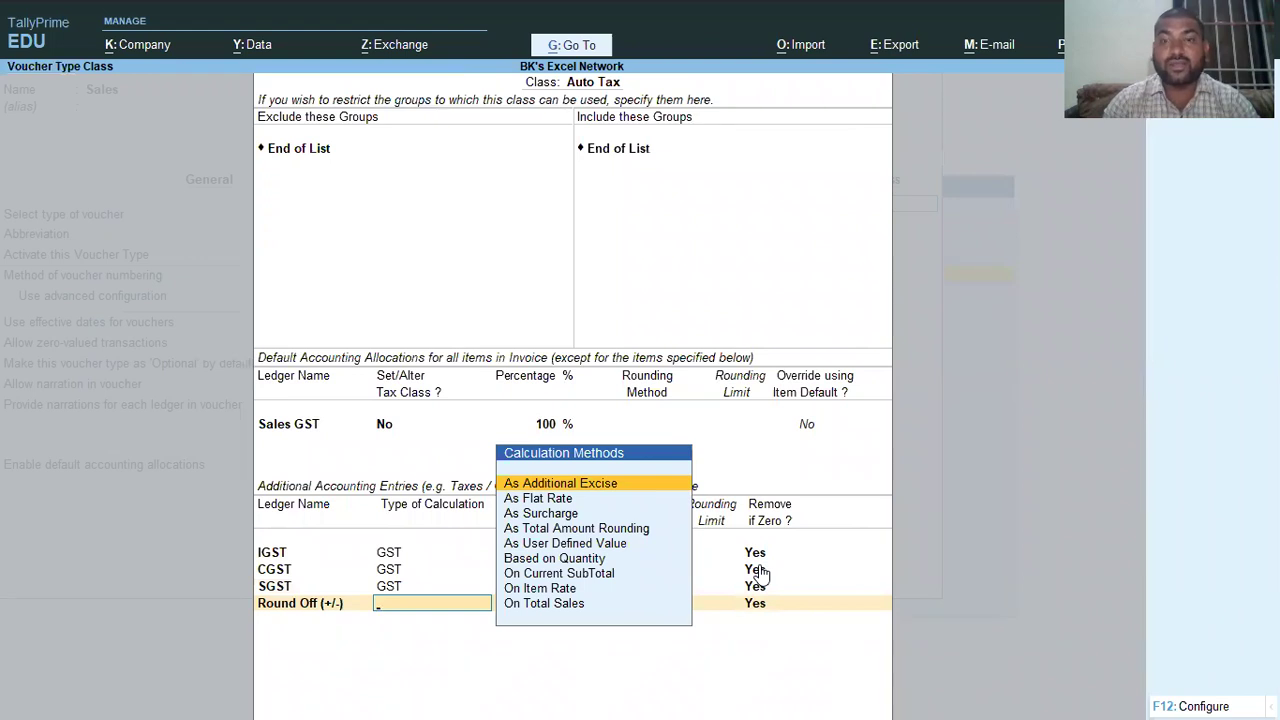
pyautogui.press('Down')
pyautogui.press('Down')
pyautogui.press('Down')
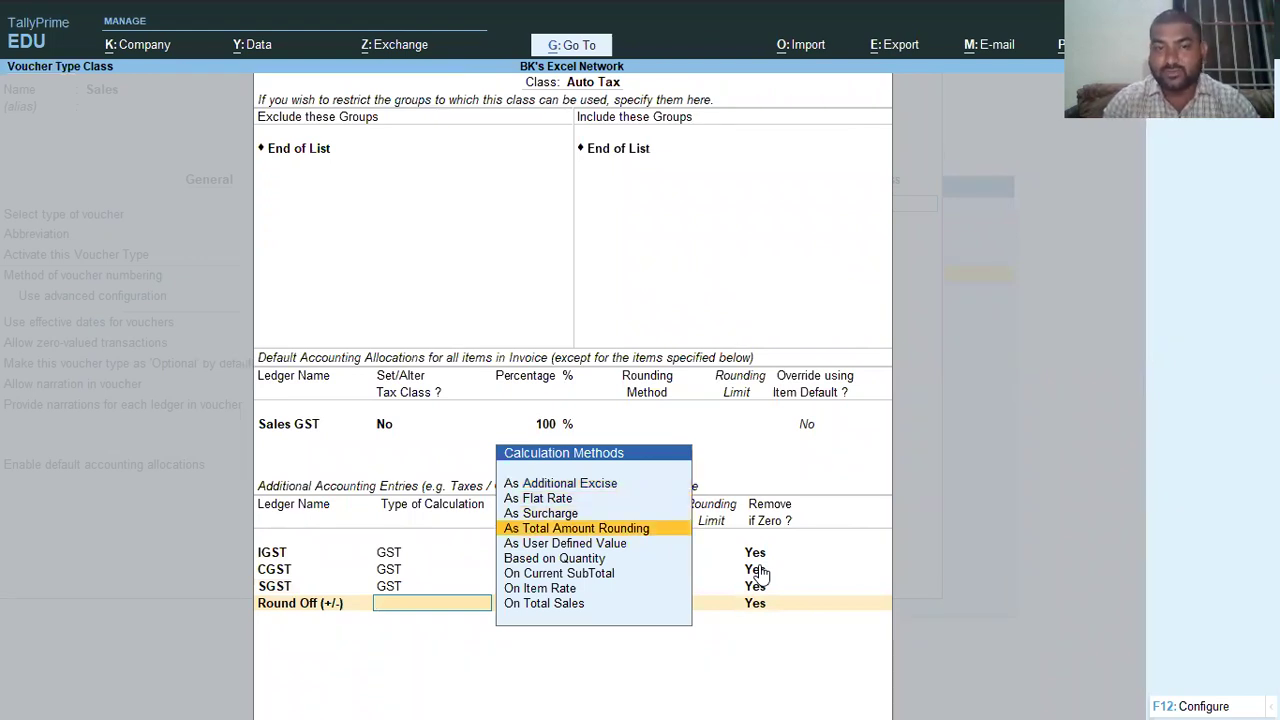
pyautogui.press('Return')
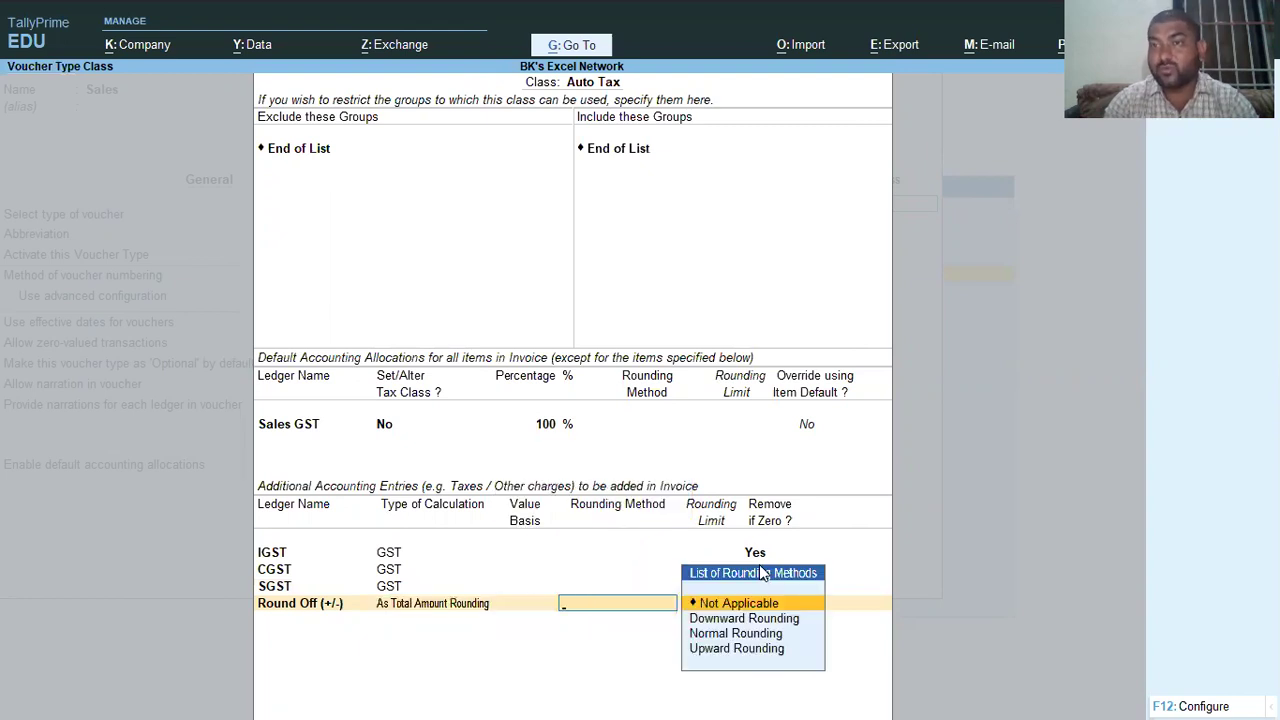
pyautogui.press('Down')
pyautogui.press('Down')
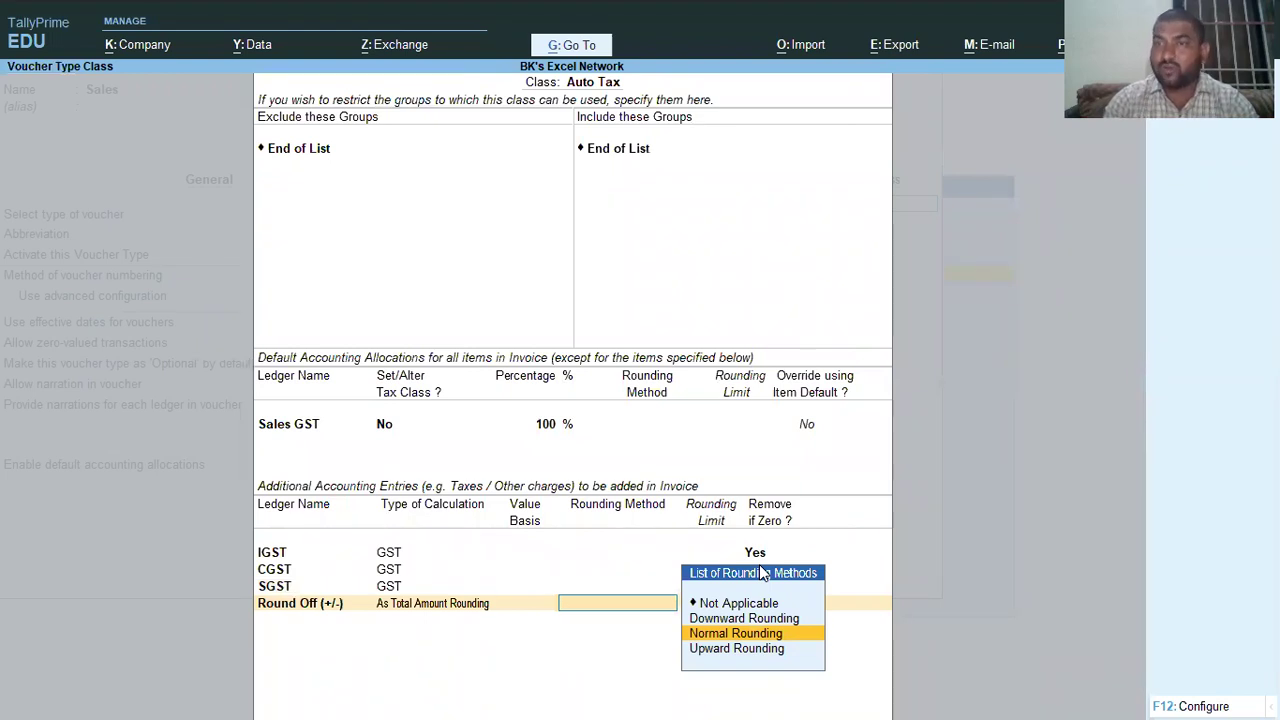
pyautogui.press('Return')
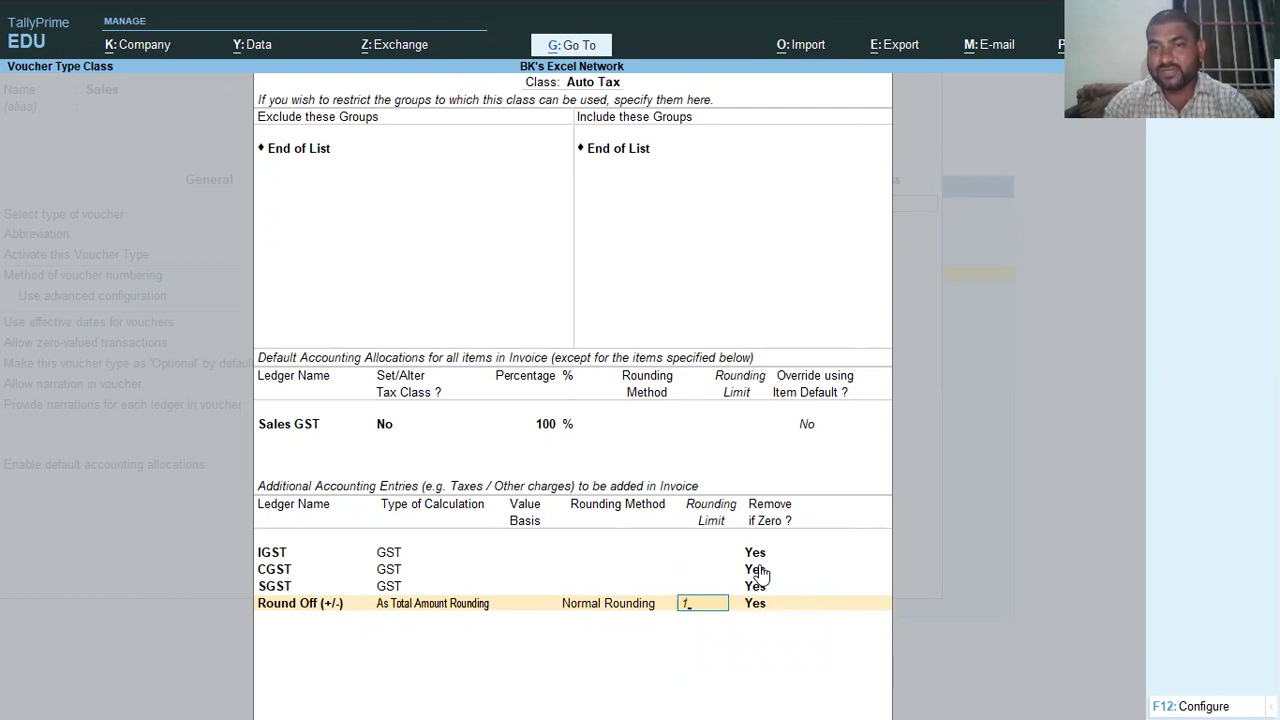
pyautogui.press('Return')
pyautogui.press('Return')
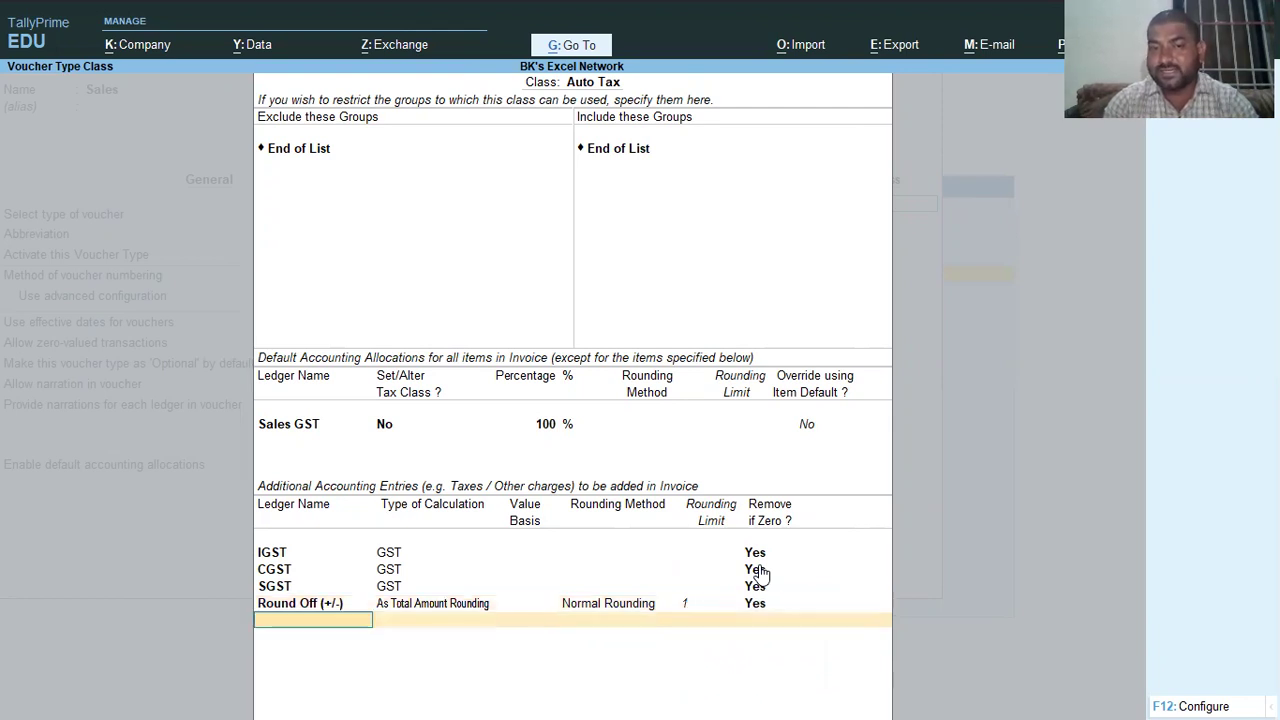
# Step: Finish the Auto Tax class, save the Sales voucher type and return to the Gateway of Tally
pyautogui.press('Return')
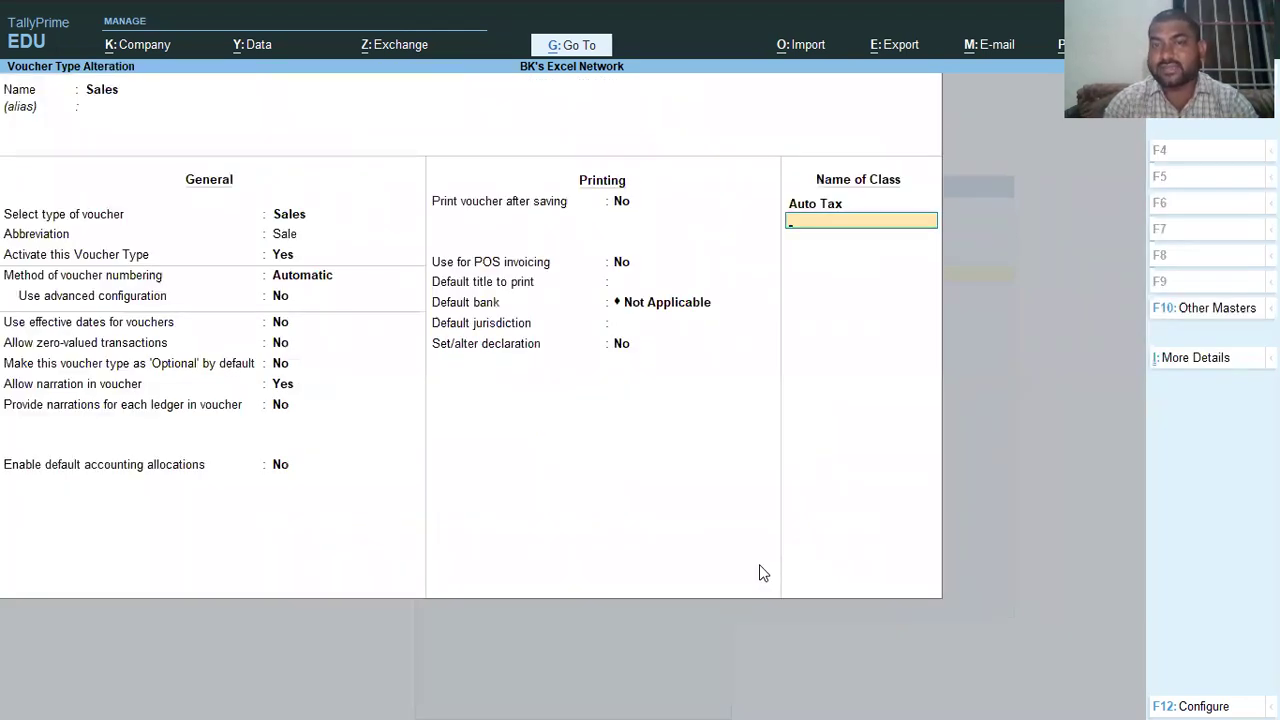
pyautogui.press('Return')
pyautogui.press('Return')
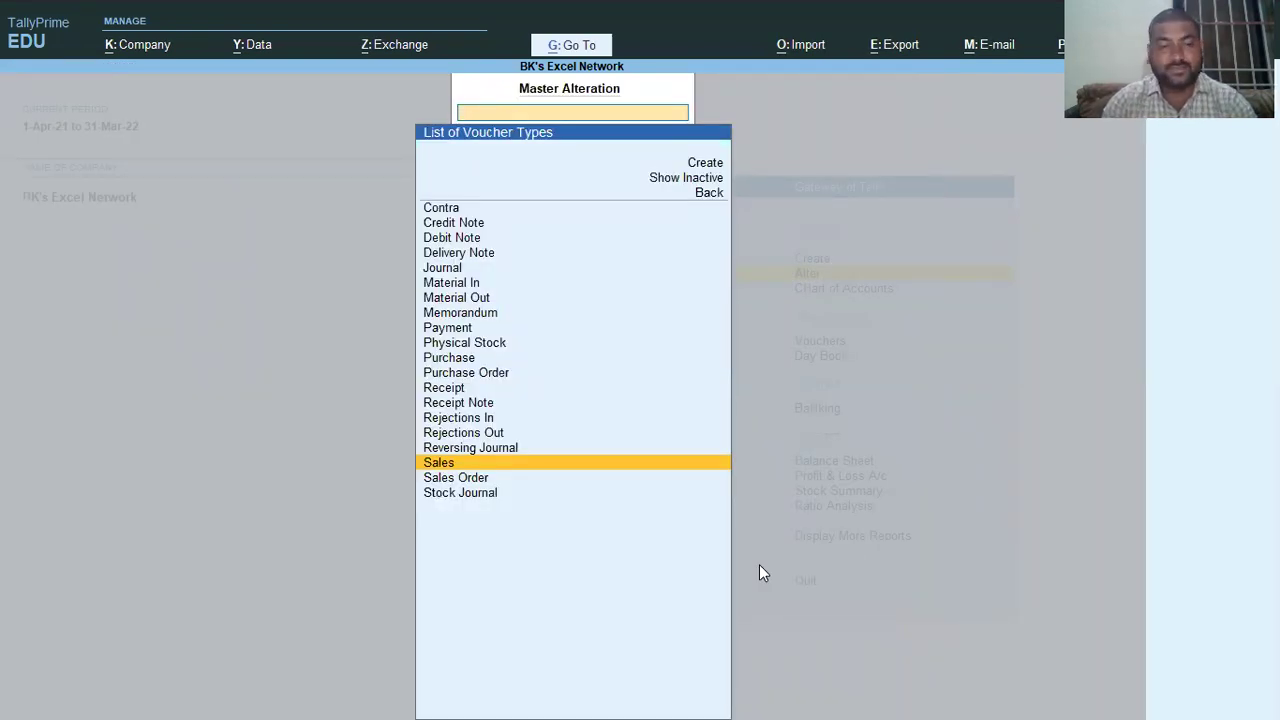
pyautogui.press('Escape')
pyautogui.press('Escape')
pyautogui.press('Escape')
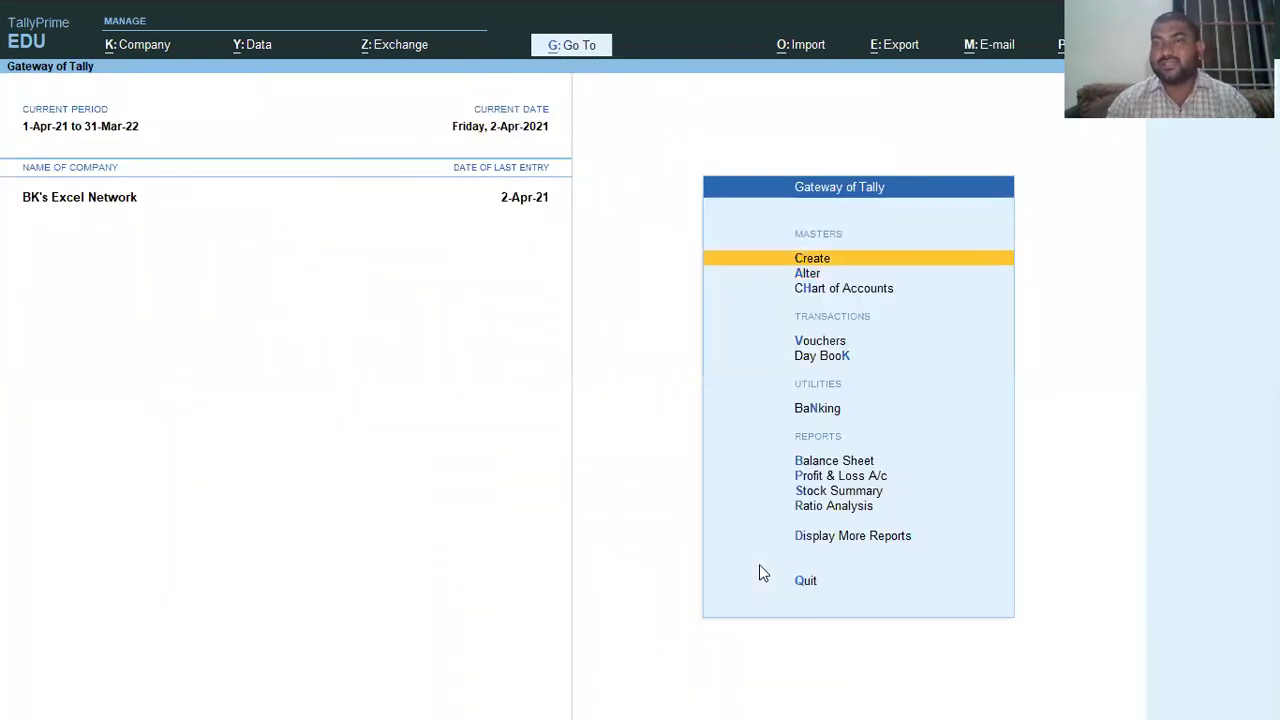
# Step: Start a new sales voucher with voucher type Sales and class Auto Tax
pyautogui.press('Down')
pyautogui.press('Down')
pyautogui.press('Down')
pyautogui.press('Down')
pyautogui.press('Up')
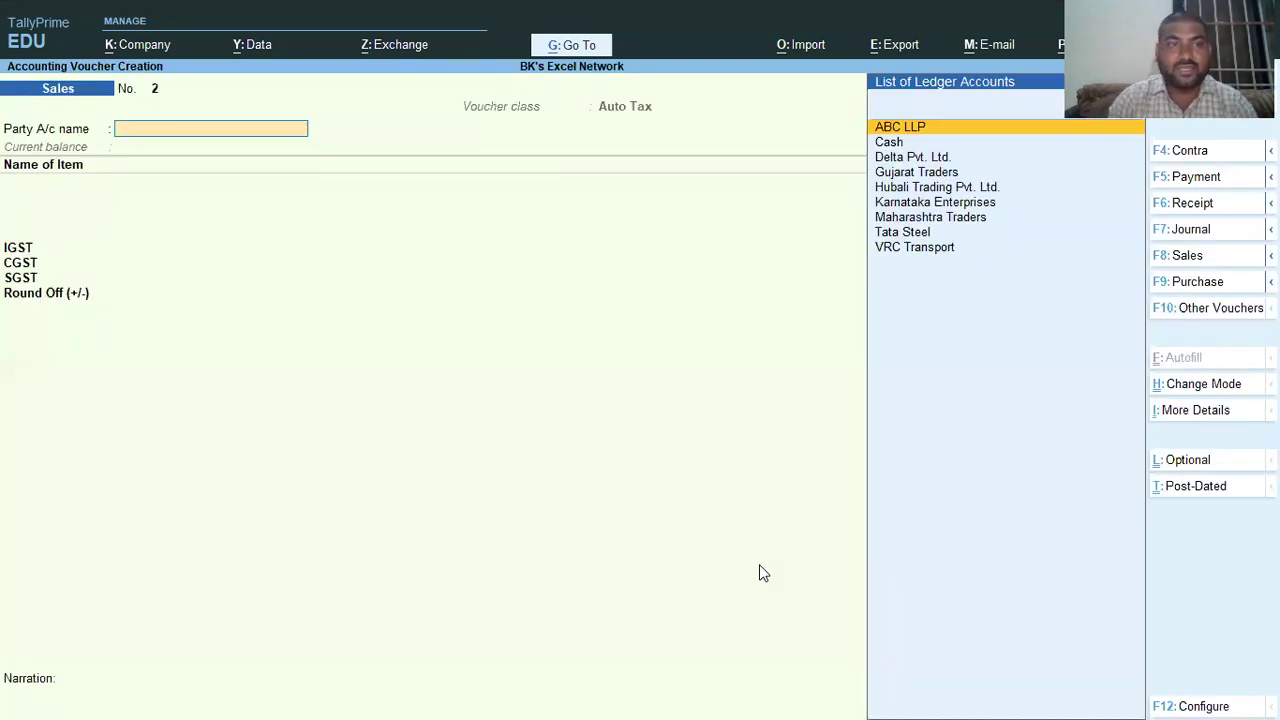
pyautogui.click(1186, 262)
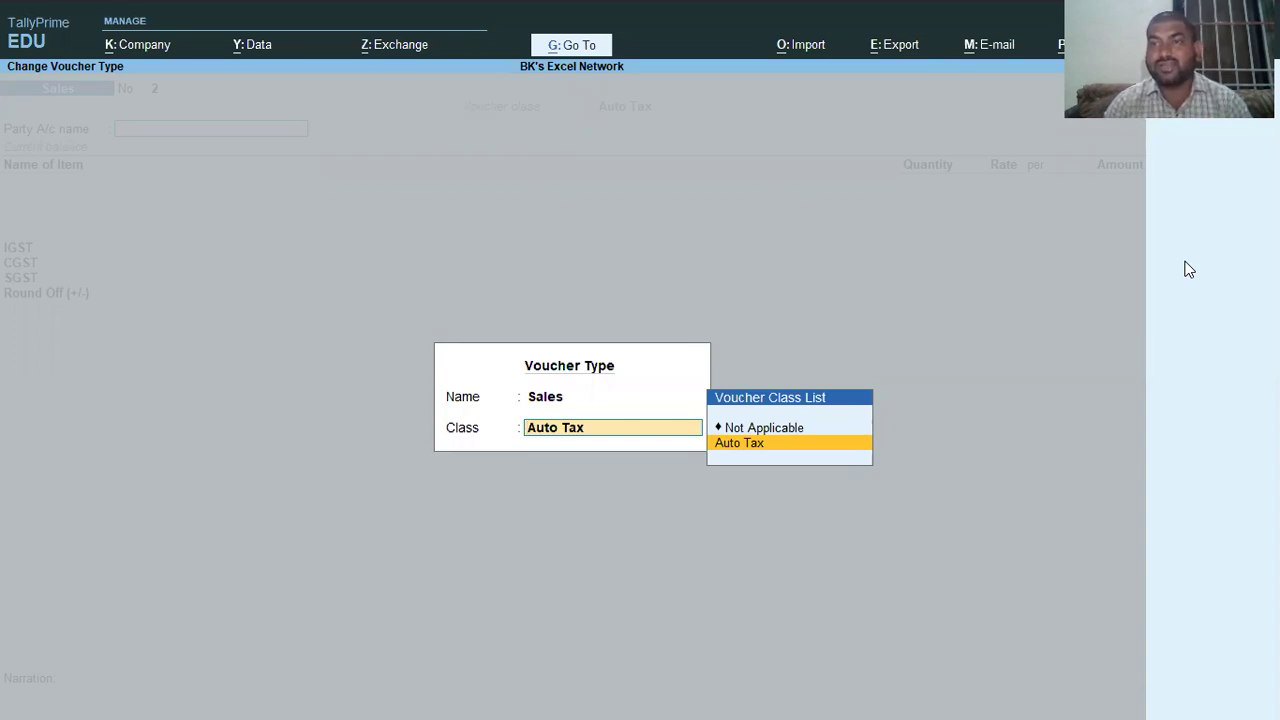
pyautogui.click(547, 399)
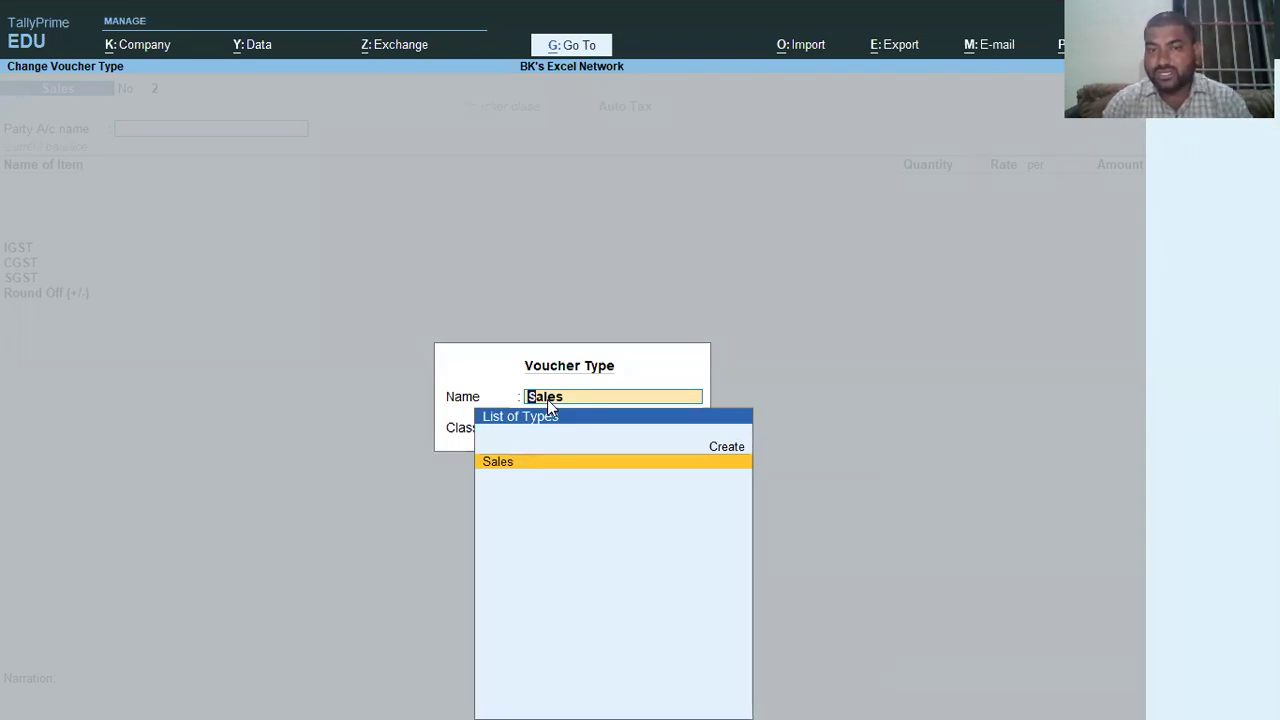
pyautogui.press('Return')
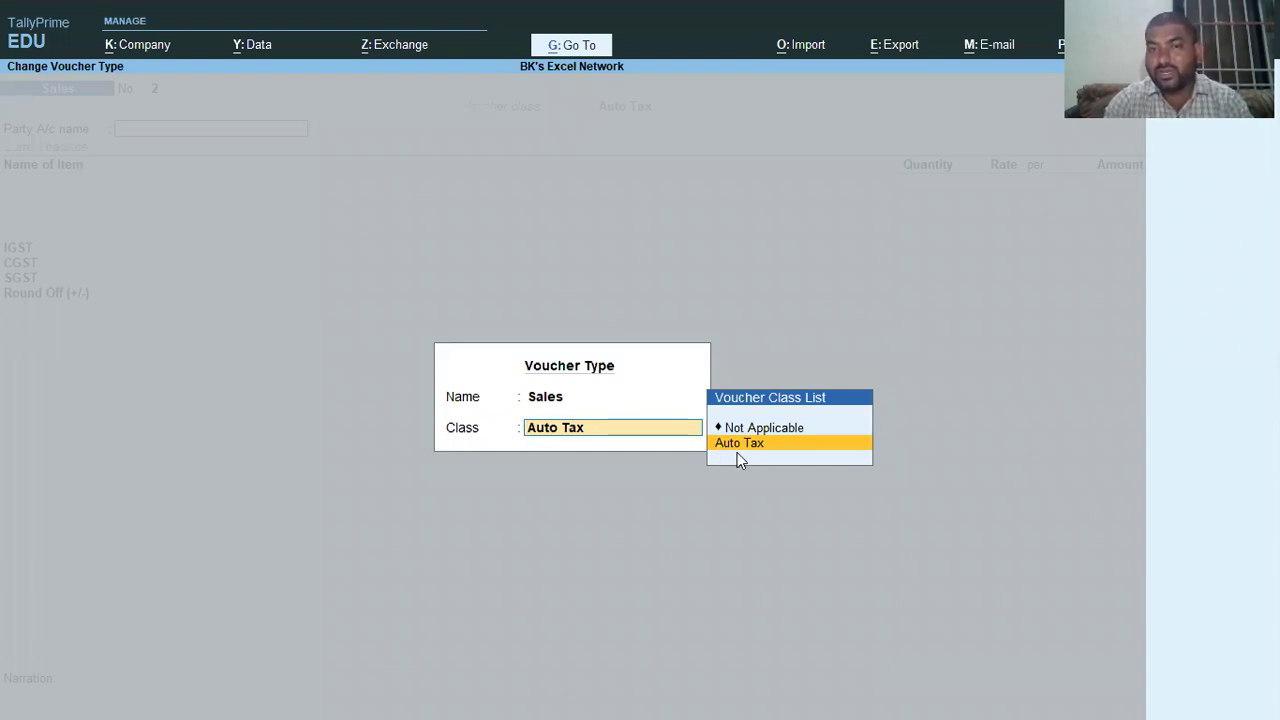
pyautogui.press('Return')
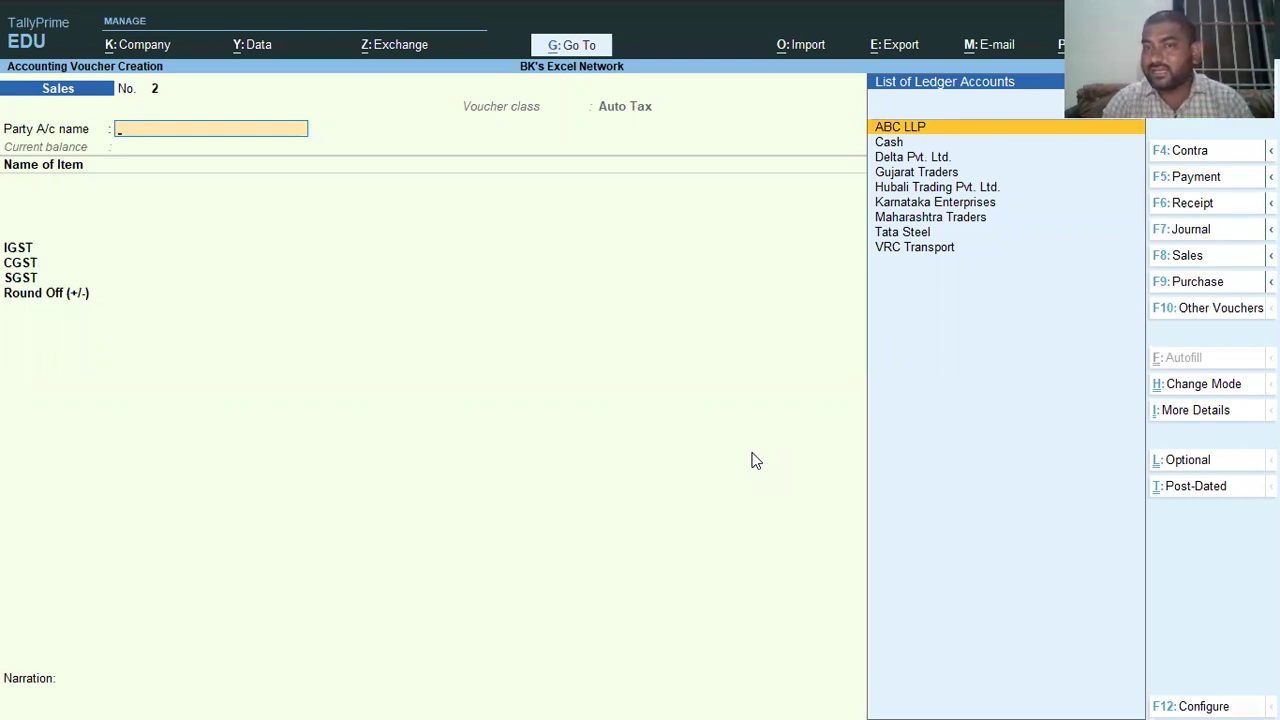
# Step: Choose Maharashtra Traders as the party account and accept its dispatch and party details unchanged
pyautogui.write('Maha')
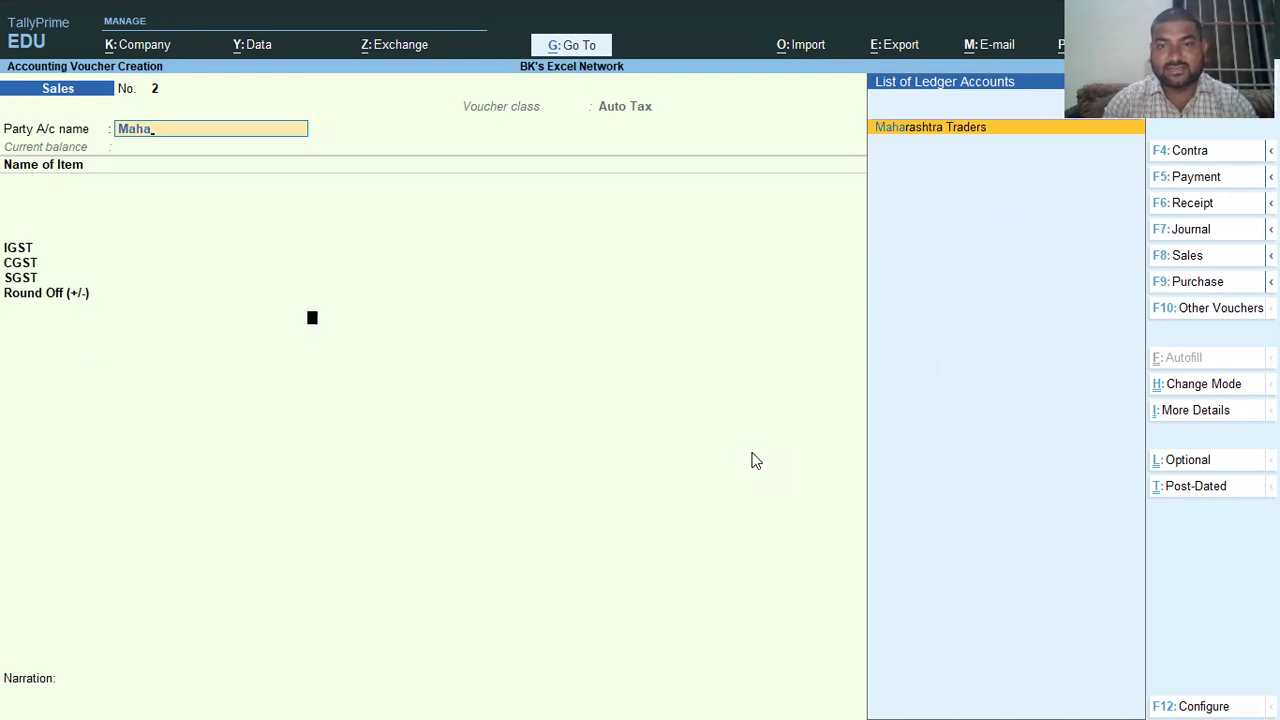
pyautogui.press('Return')
pyautogui.press('Return')
pyautogui.press('Return')
pyautogui.press('Return')
pyautogui.press('Return')
pyautogui.press('Return')
pyautogui.press('Return')
pyautogui.press('Return')
pyautogui.press('Return')
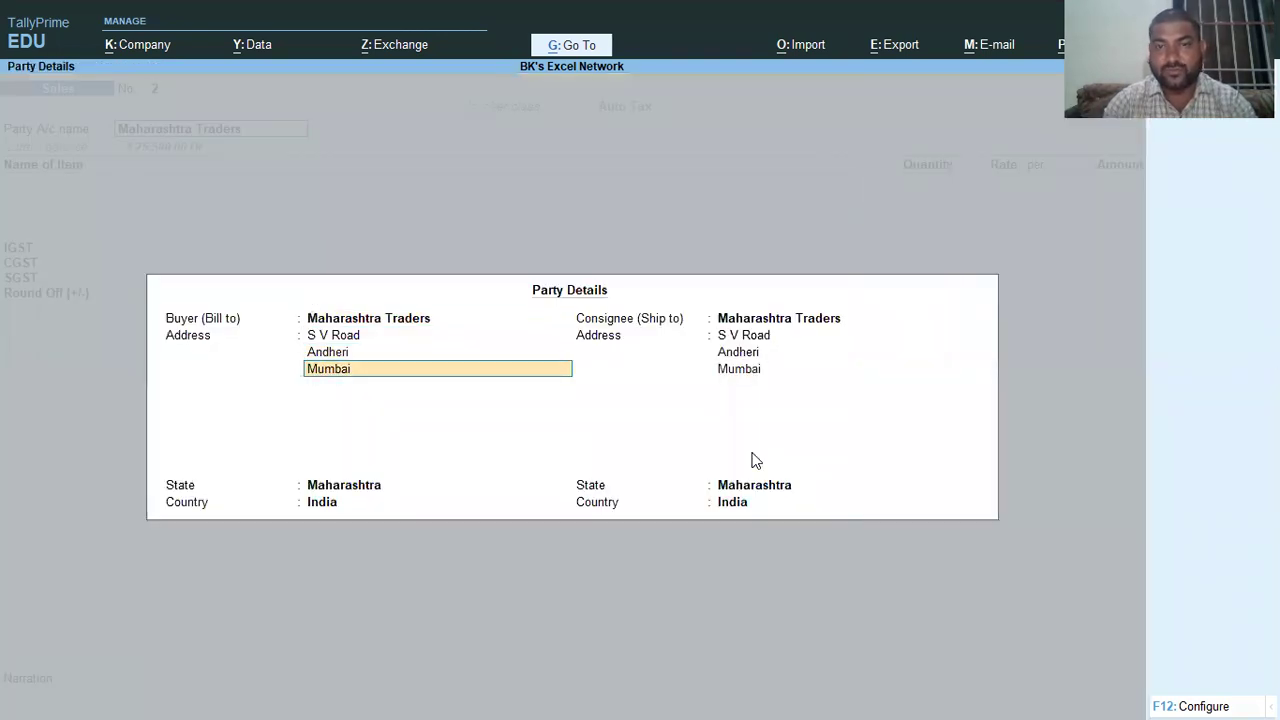
pyautogui.press('Return')
pyautogui.press('Return')
pyautogui.press('Return')
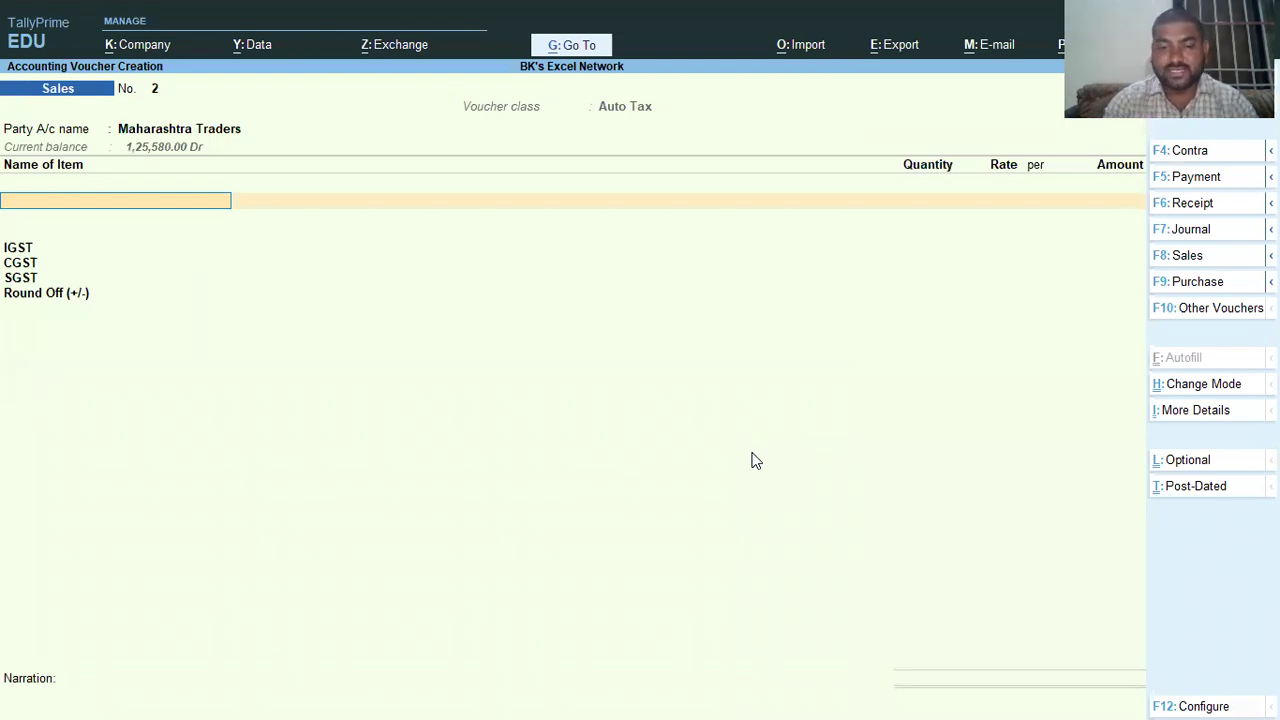
# Step: Add the stock item Mouse to the voucher with quantity 57 nos and rate 250.33
pyautogui.write('Mouse')
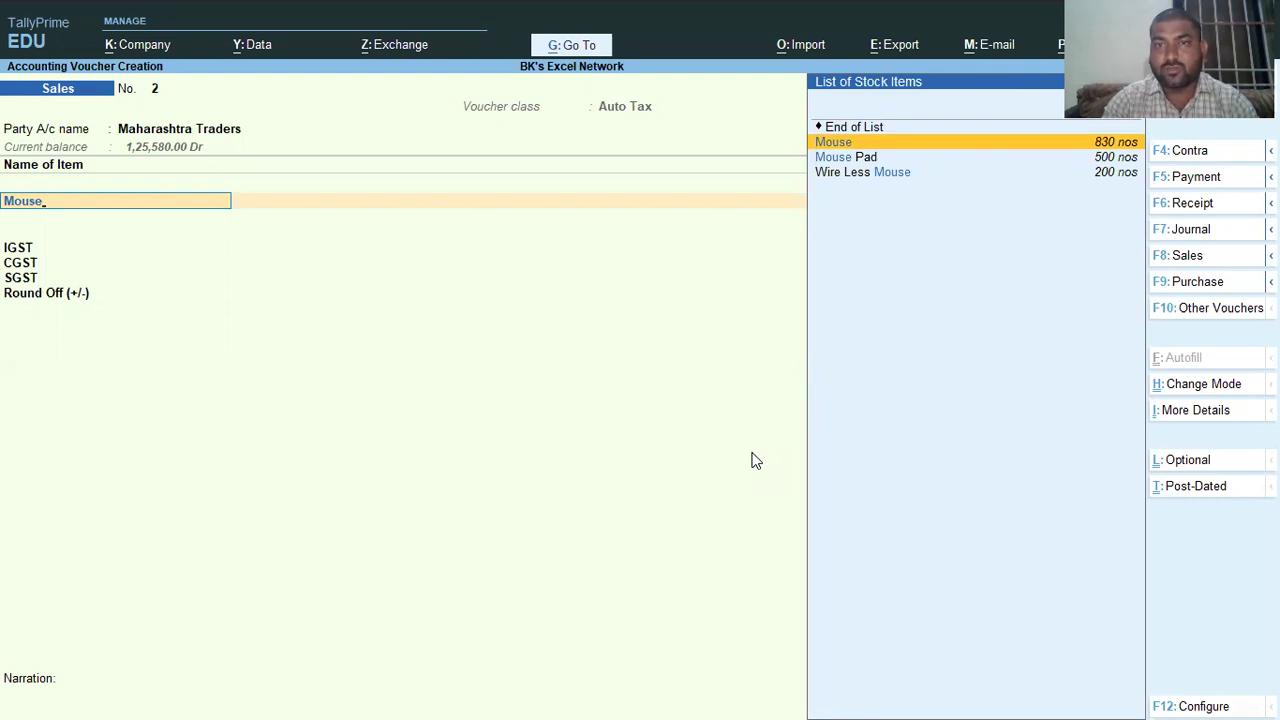
pyautogui.press('Return')
pyautogui.write('57')
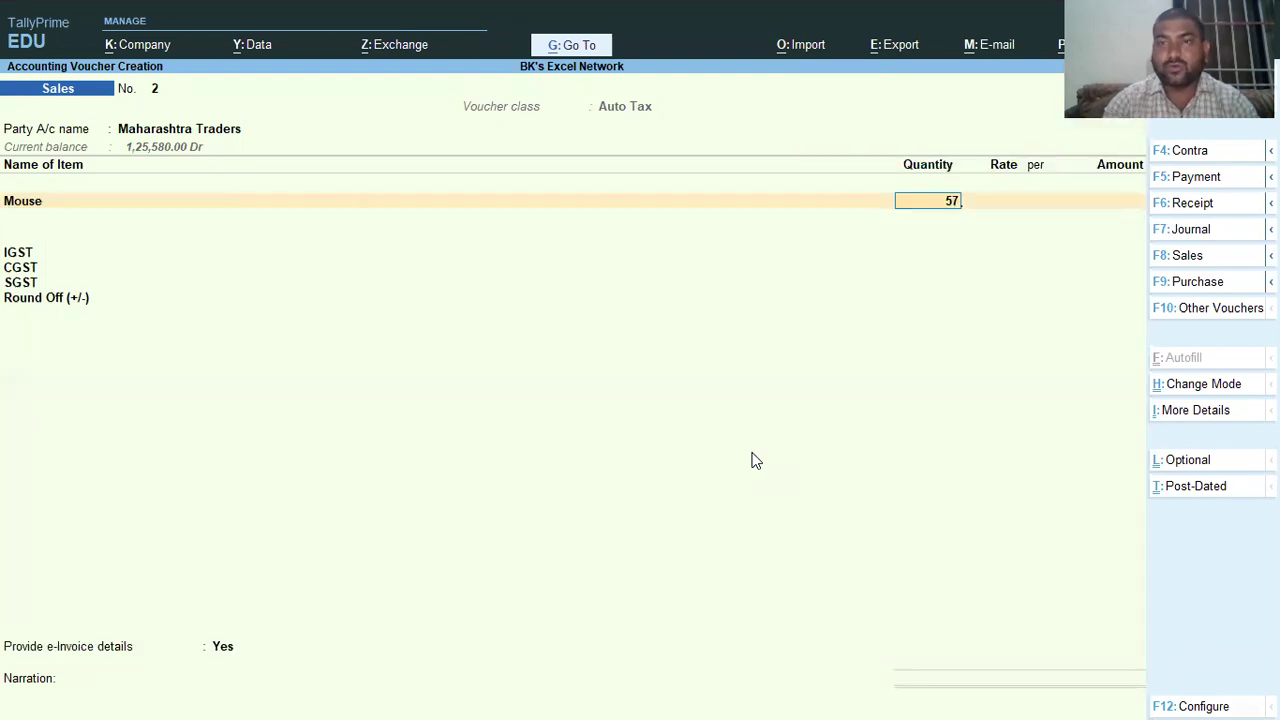
pyautogui.press('Return')
pyautogui.write('25')
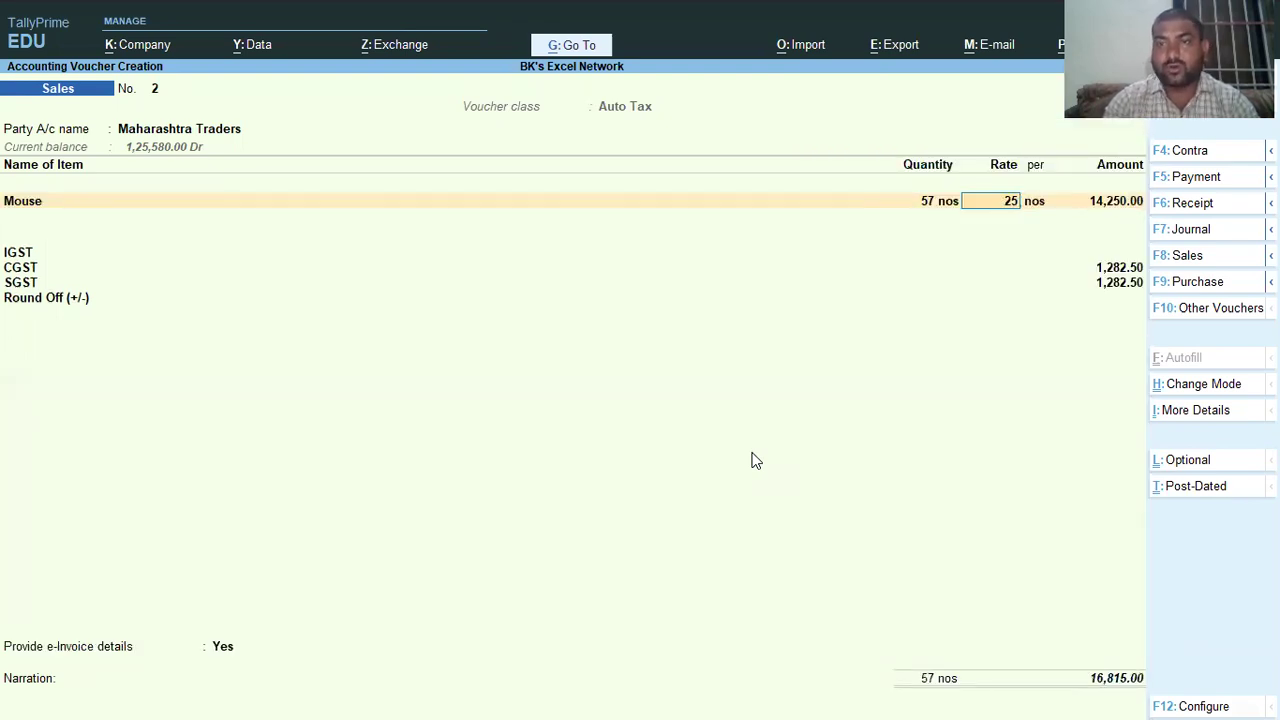
pyautogui.write('0.33')
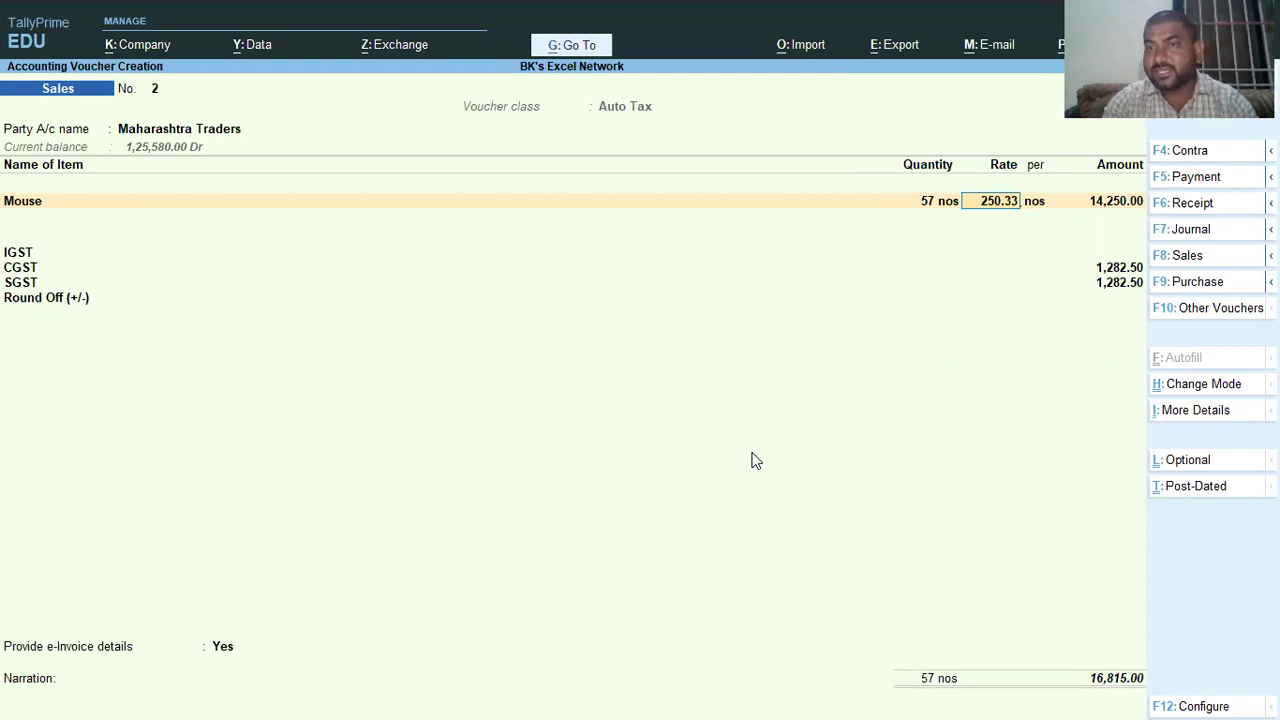
pyautogui.press('Return')
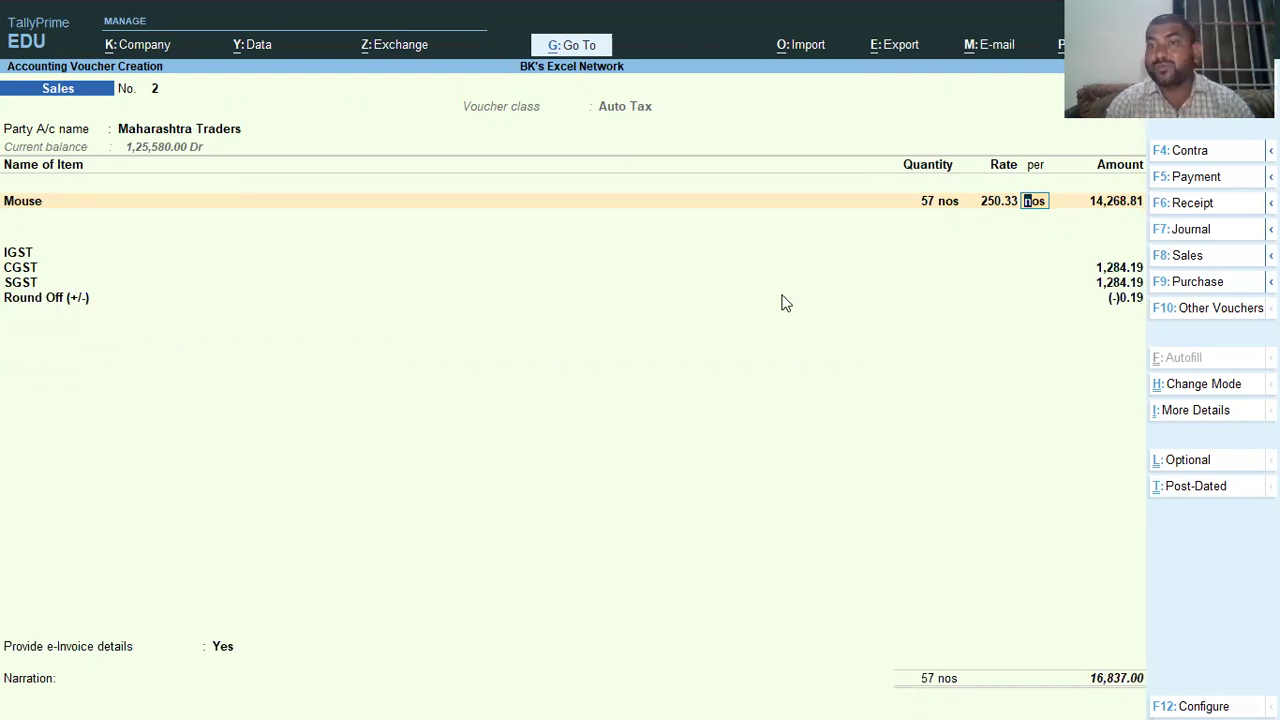
# Step: Finish the Mouse item line, back out of the e-Invoice details and set Provide e-Invoice details to No
pyautogui.press('Return')
pyautogui.press('Return')
pyautogui.press('Return')
pyautogui.press('Return')
pyautogui.press('BackSpace')
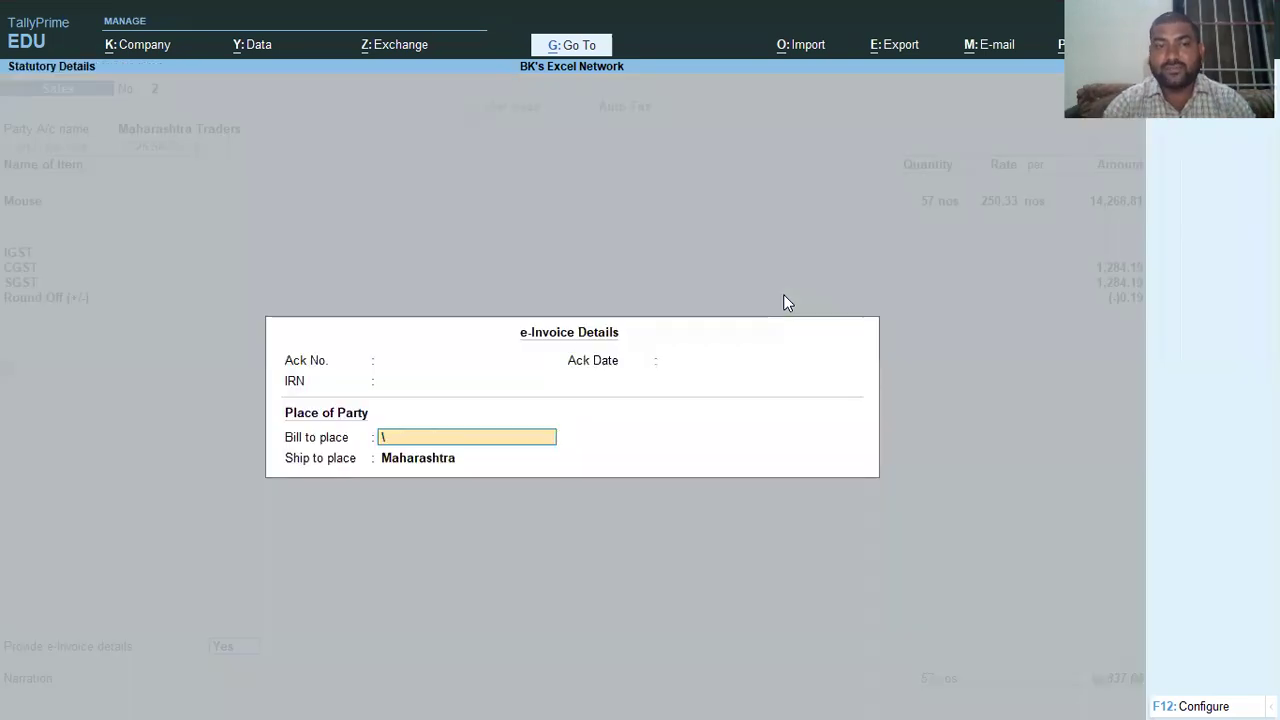
pyautogui.press('BackSpace')
pyautogui.press('BackSpace')
pyautogui.press('BackSpace')
pyautogui.press('BackSpace')
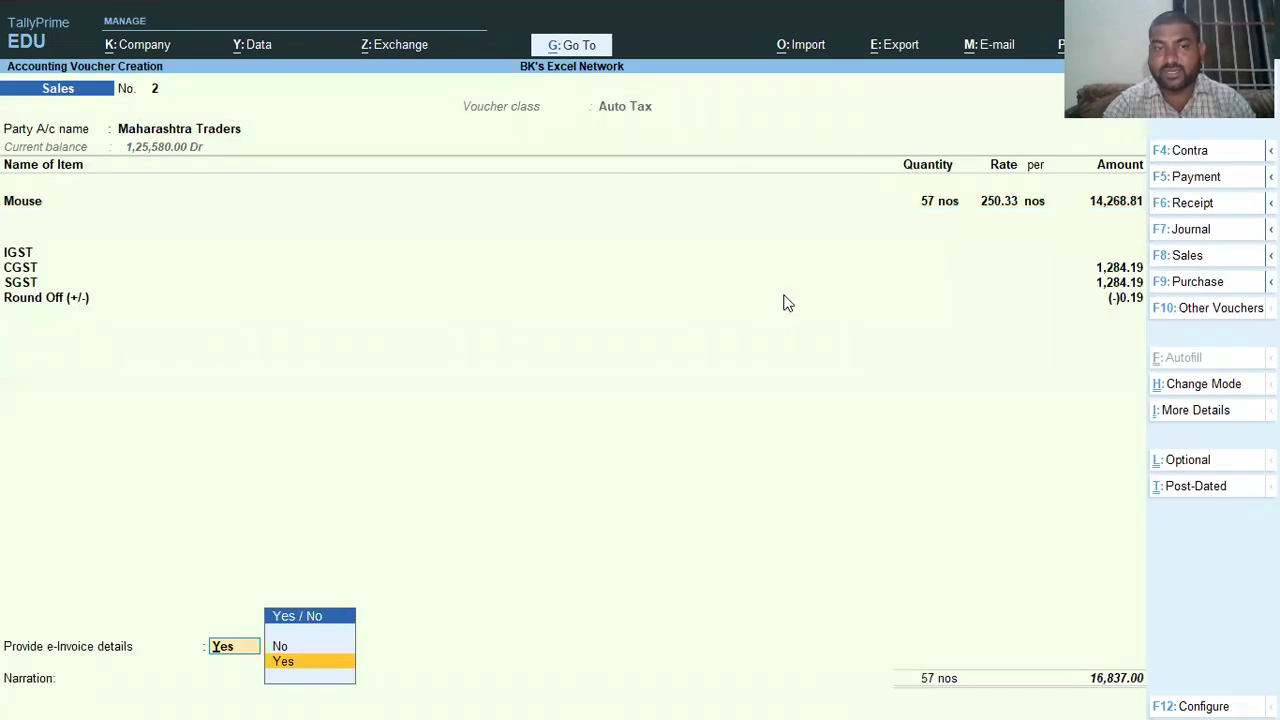
pyautogui.press('Up')
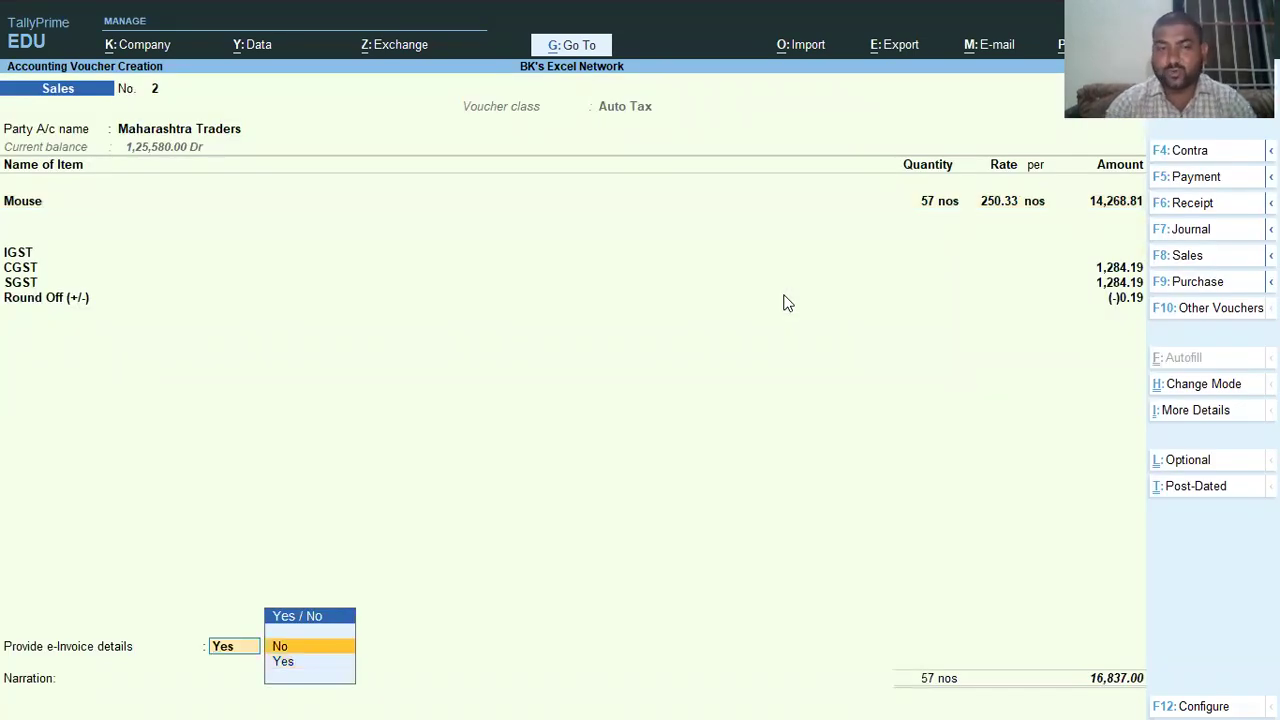
pyautogui.press('Return')
# Step: Accept the Maharashtra Traders sales voucher and try to generate its e-Invoice
pyautogui.press('Return')
pyautogui.press('Return')
pyautogui.press('Return')
pyautogui.press('Return')
pyautogui.press('Return')
pyautogui.press('Return')
pyautogui.press('Return')
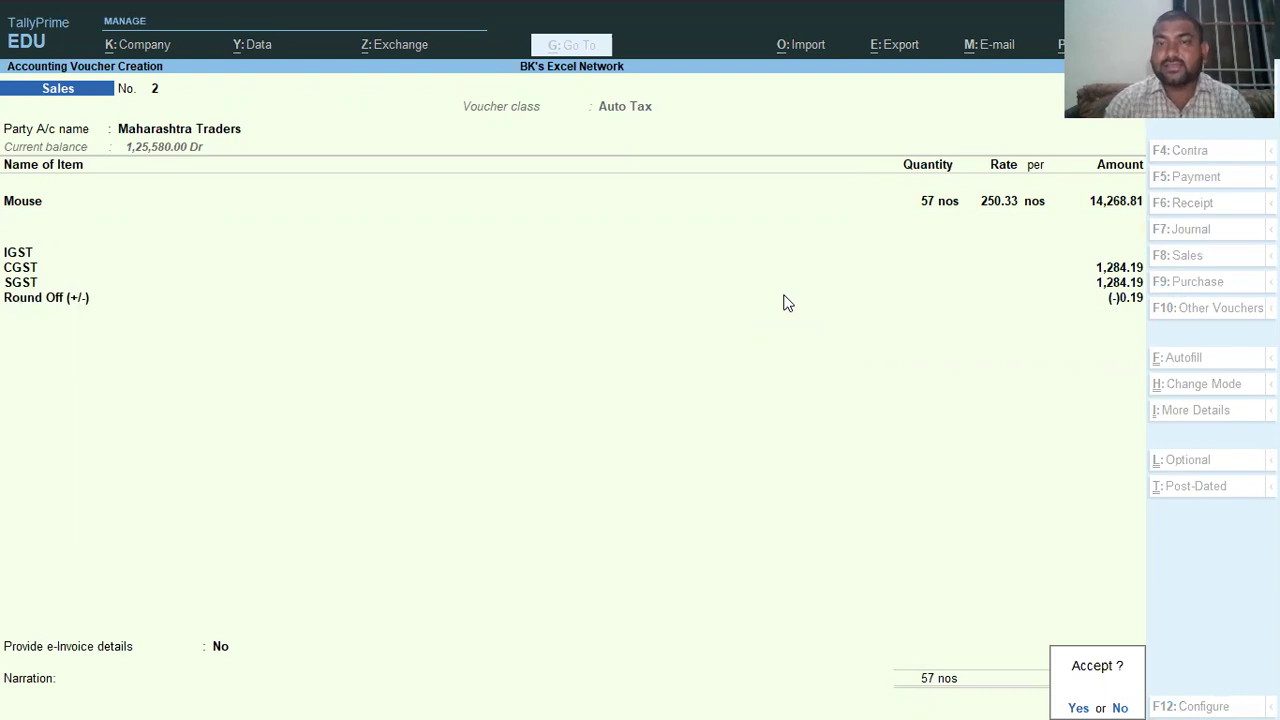
pyautogui.press('Return')
pyautogui.press('Return')
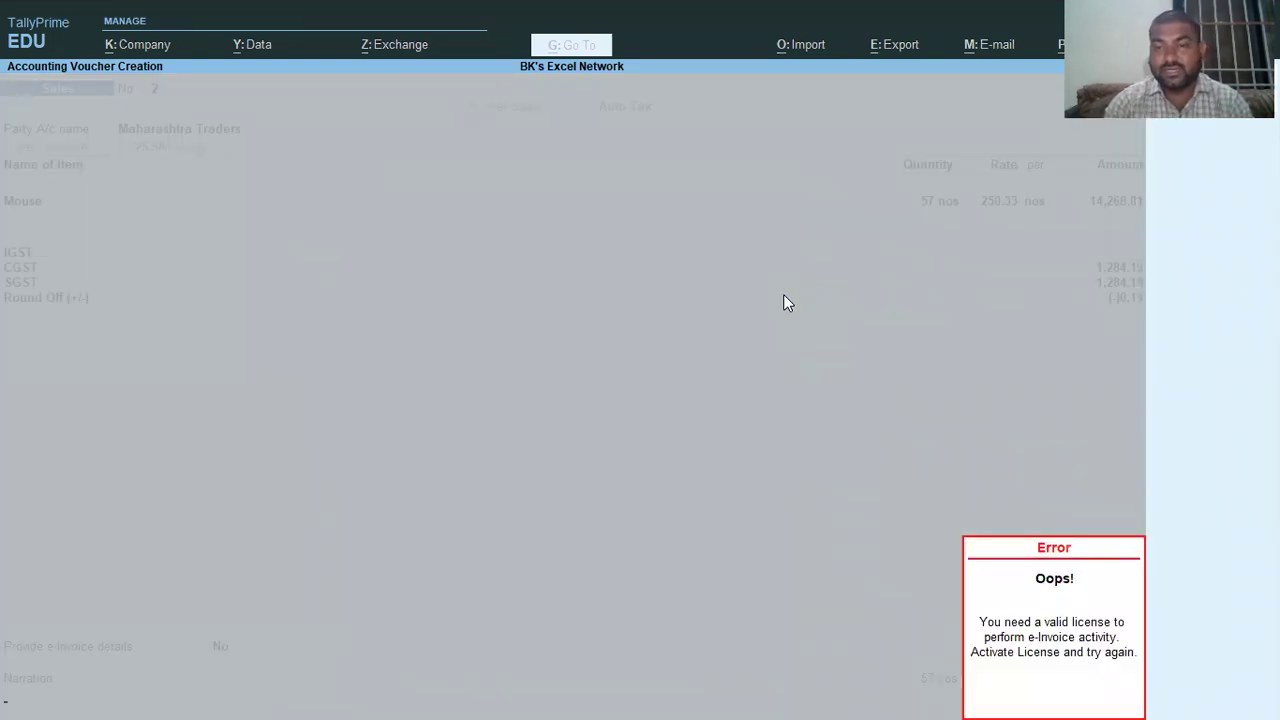
pyautogui.press('Return')
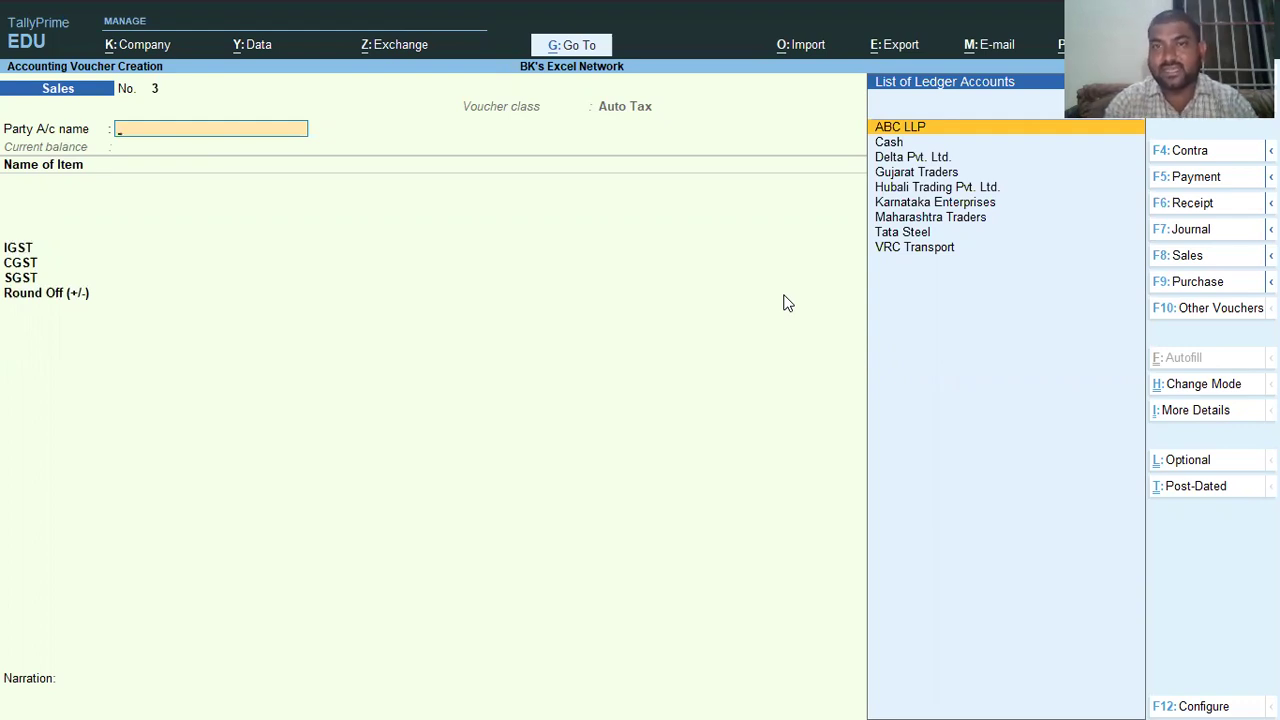
# Step: Enter a sale to ABC LLP in the new voucher for 17 nos of Mouse at rate 250.33
pyautogui.press('Return')
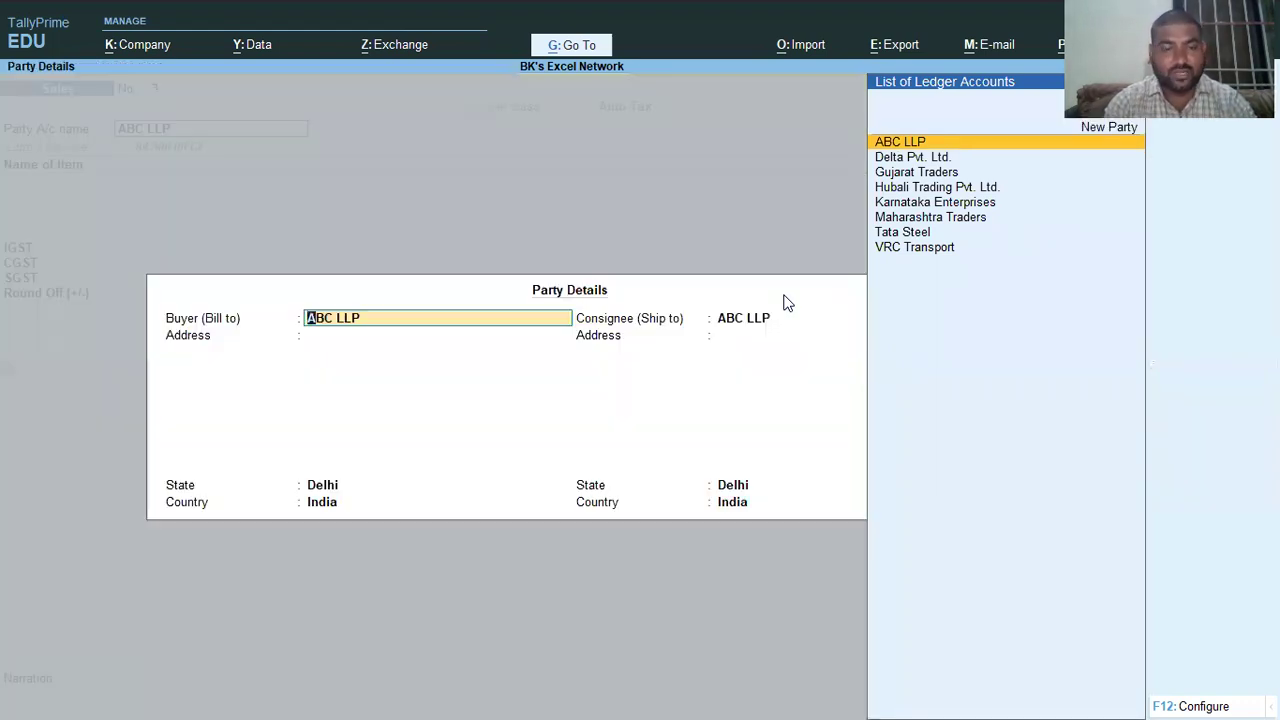
pyautogui.hotkey('ctrl', 'a')
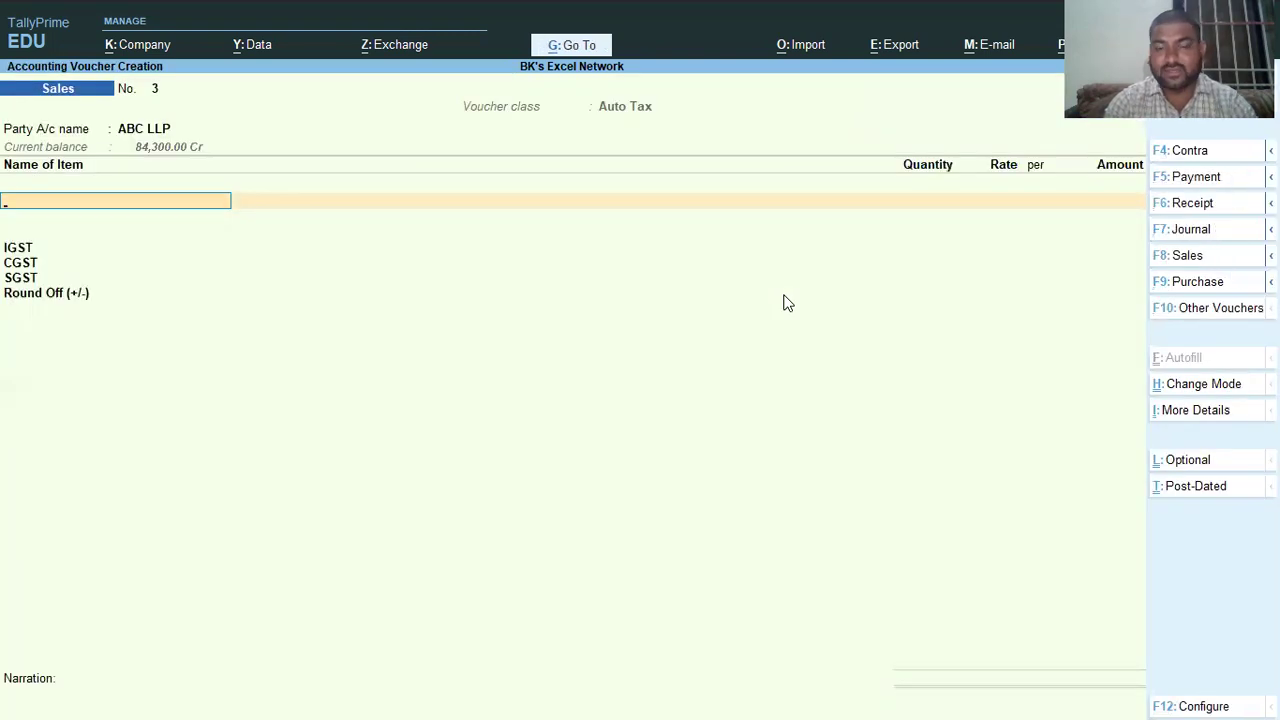
pyautogui.write('mou')
pyautogui.press('Return')
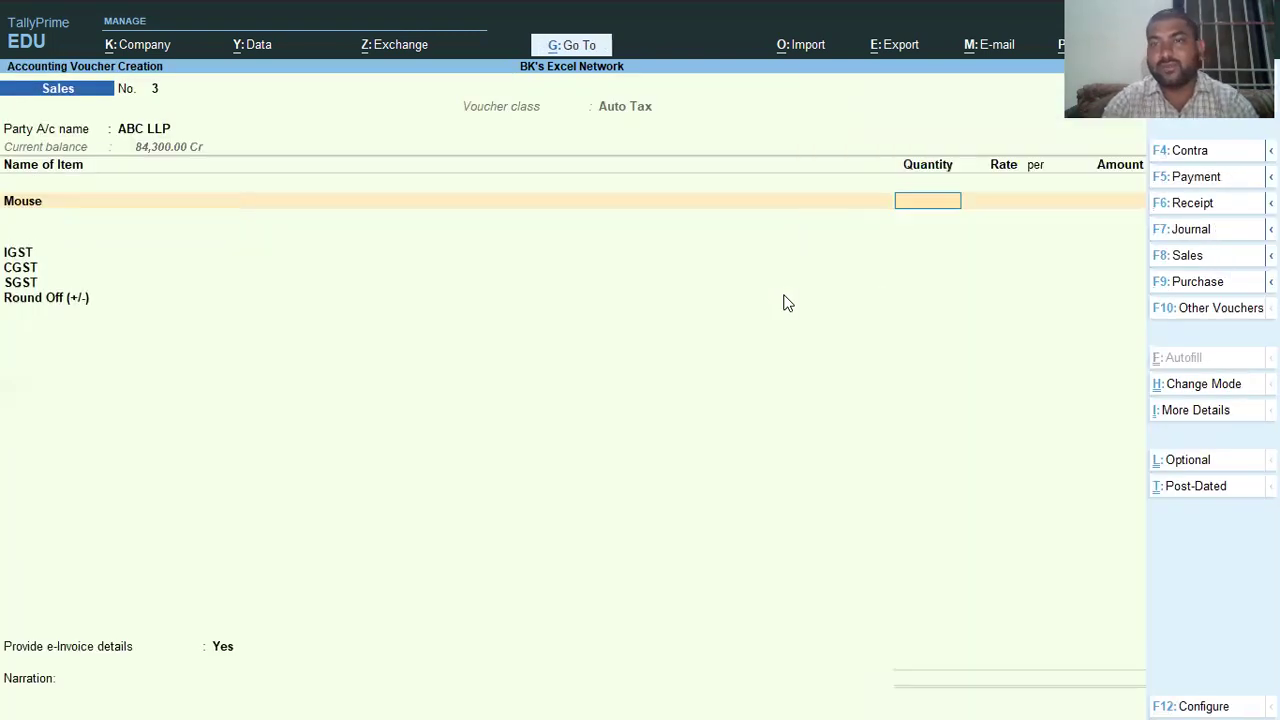
pyautogui.write('17')
pyautogui.press('Return')
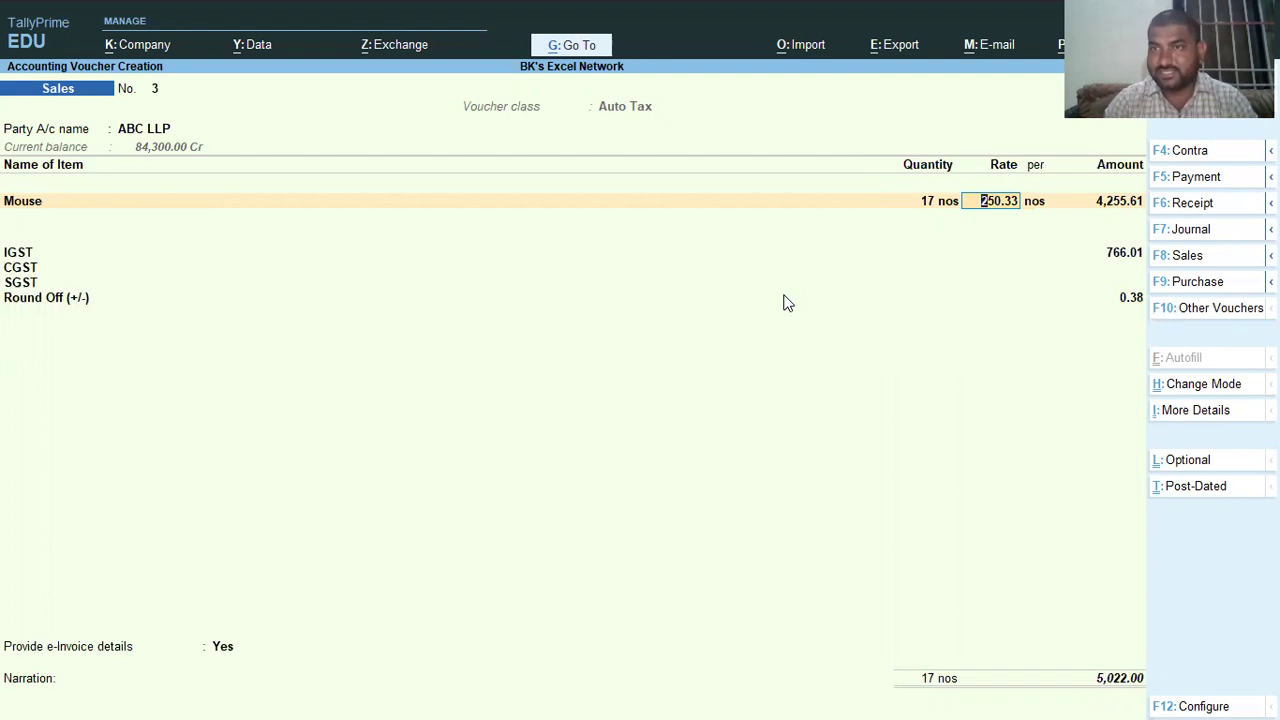
pyautogui.press('Return')
# Step: Leave the e-Invoice details of the ABC LLP voucher empty and set Provide e-Invoice details to No
pyautogui.press('Return')
pyautogui.press('Return')
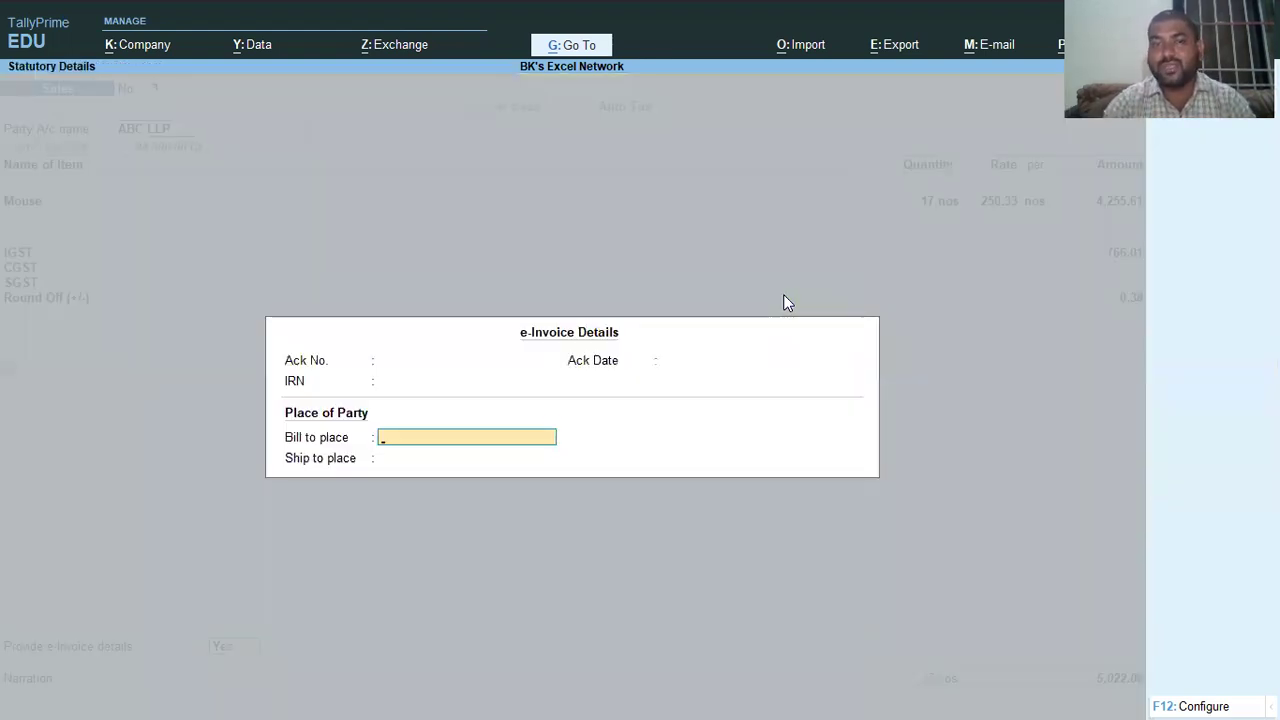
pyautogui.press('BackSpace')
pyautogui.press('BackSpace')
pyautogui.press('BackSpace')
pyautogui.press('Escape')
pyautogui.press('Up')
pyautogui.press('Return')
# Step: Save the ABC LLP sales voucher without generating an e-Invoice and return to the Gateway of Tally
pyautogui.press('Return')
pyautogui.press('Return')
pyautogui.press('Return')
pyautogui.press('Return')
pyautogui.press('Return')
pyautogui.press('Return')
pyautogui.press('Return')
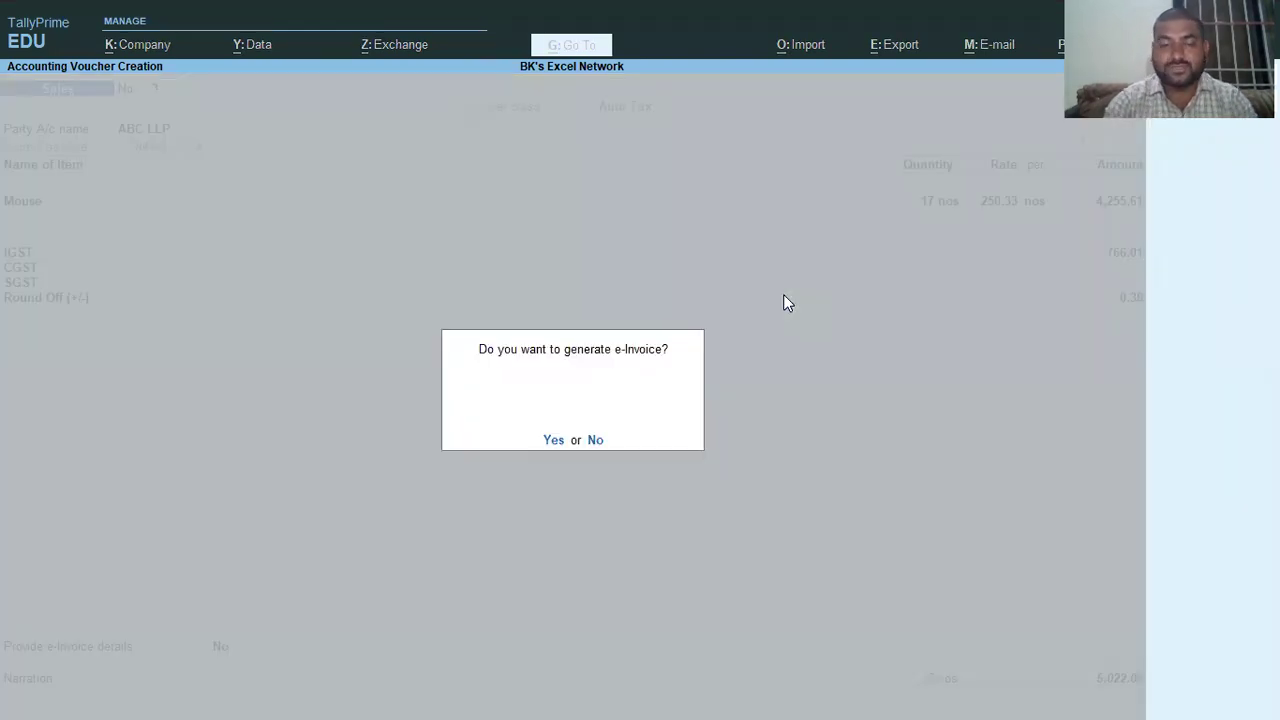
pyautogui.press('n')
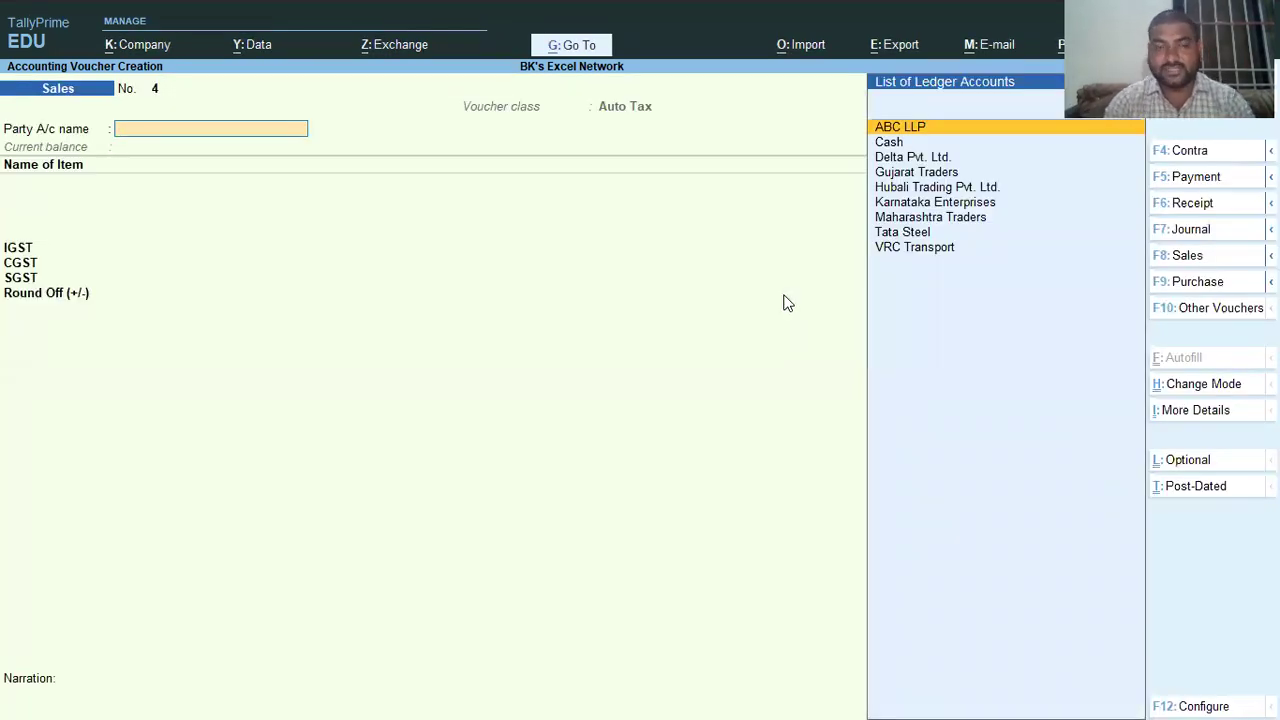
pyautogui.press('Escape')
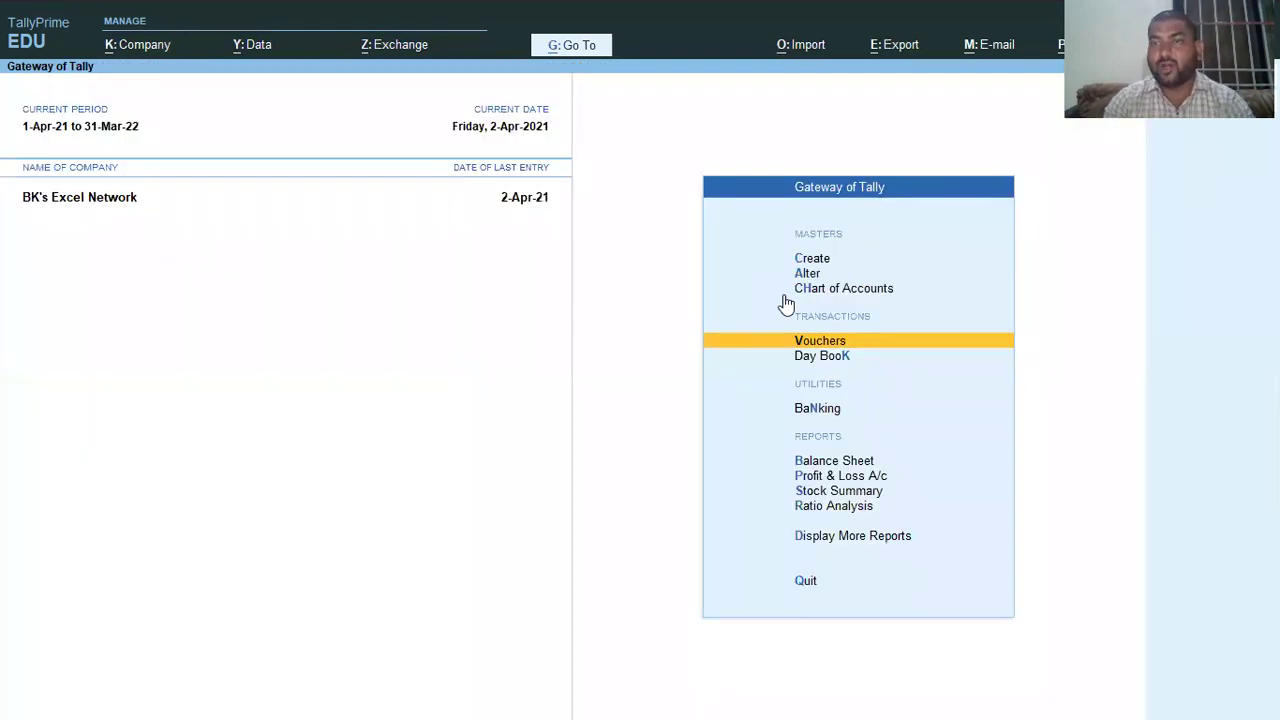